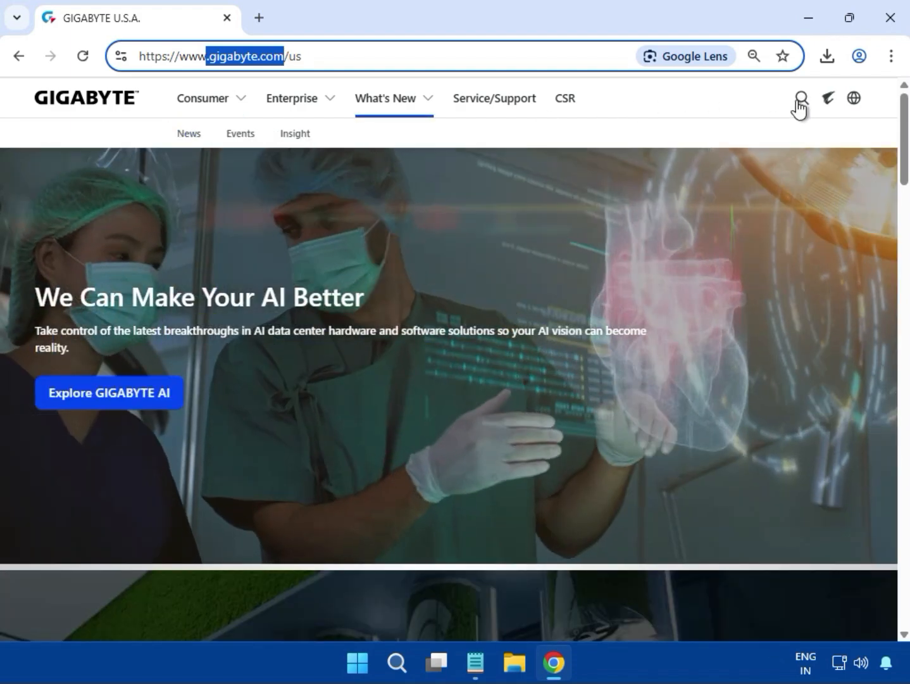
Search the GIGABYTE website for "Z790 S DDR4".
{"action": "left_click", "coordinate": [798, 101]}
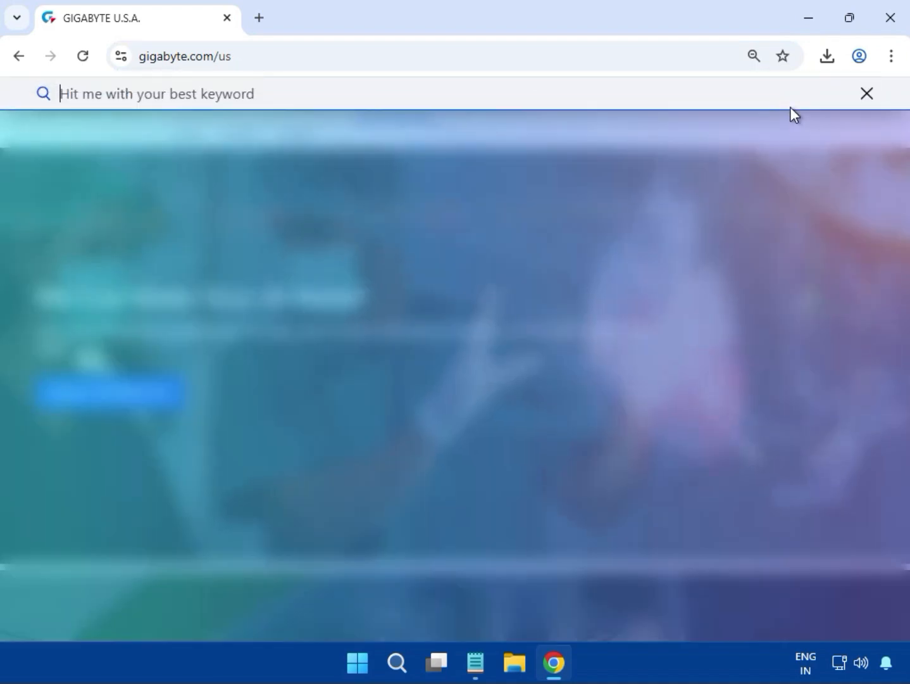
{"action": "type", "text": "Z790 S DDR4"}
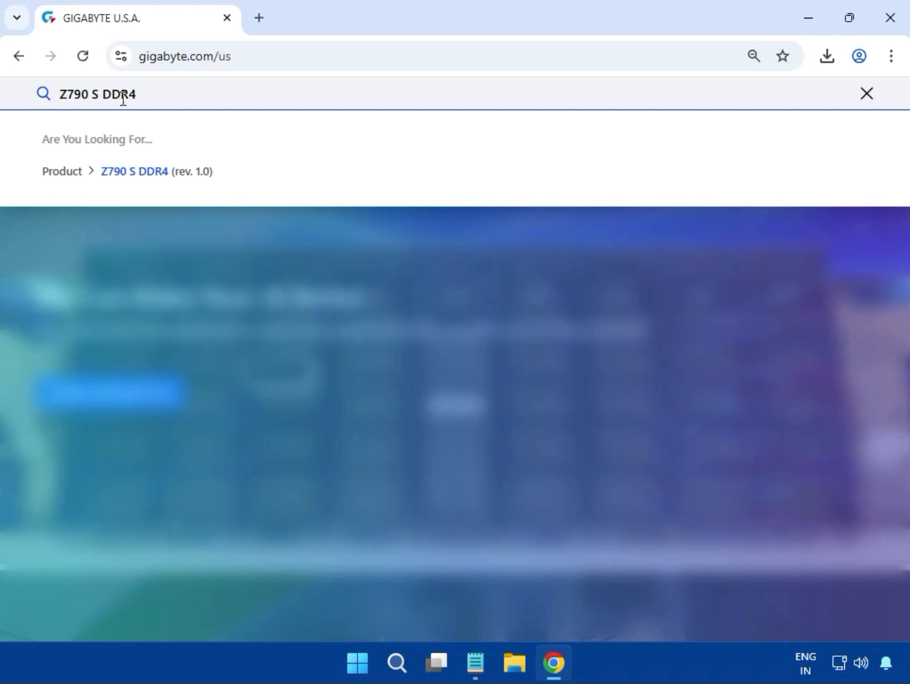
{"action": "key", "text": "Return"}
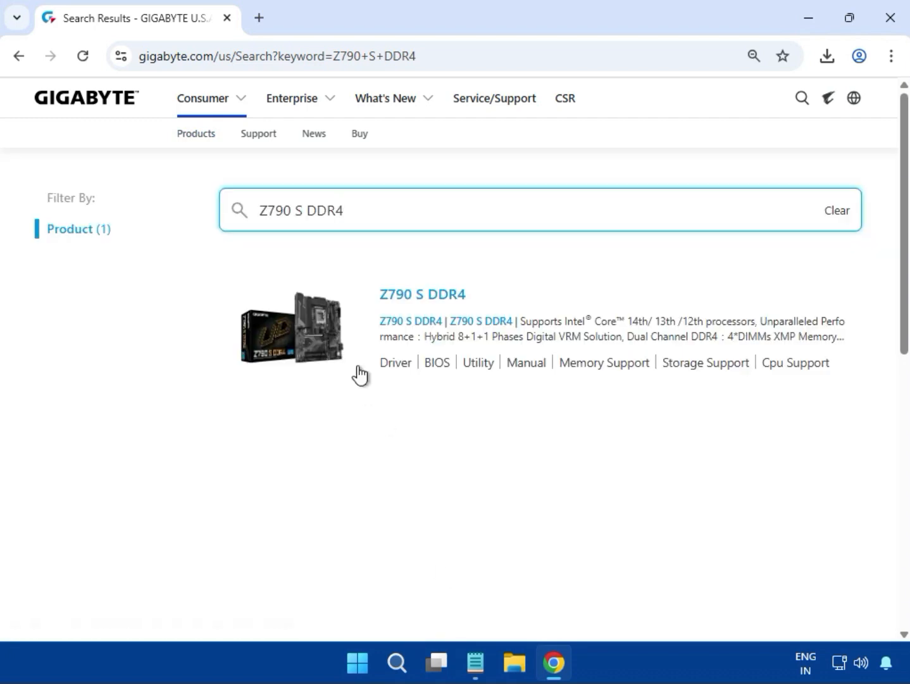
Open the Z790 S DDR4 motherboard's support downloads and filter the drivers to Windows 11 64bit.
{"action": "left_click", "coordinate": [398, 297]}
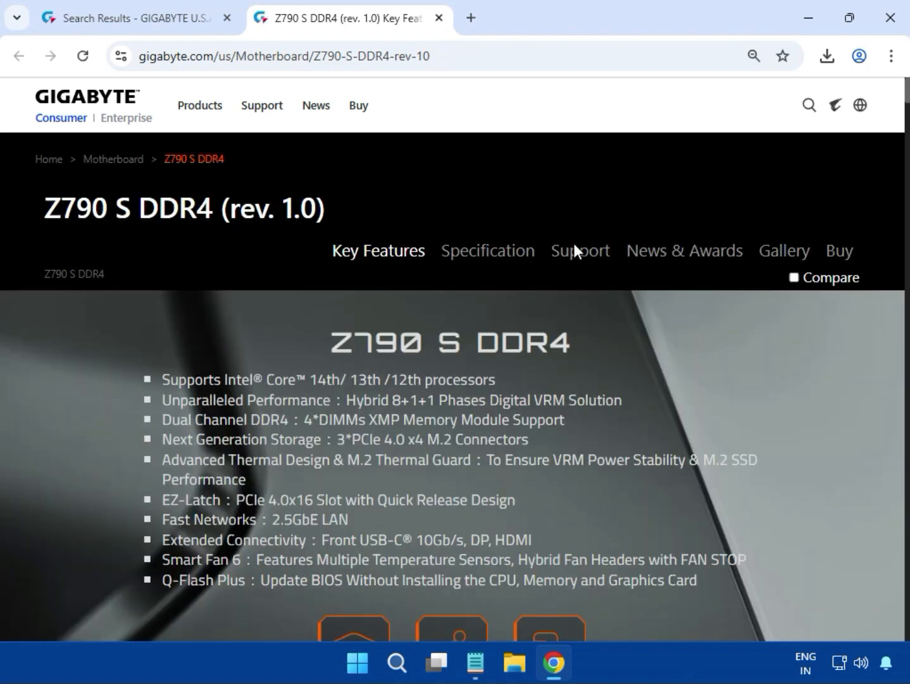
{"action": "left_click", "coordinate": [583, 254]}
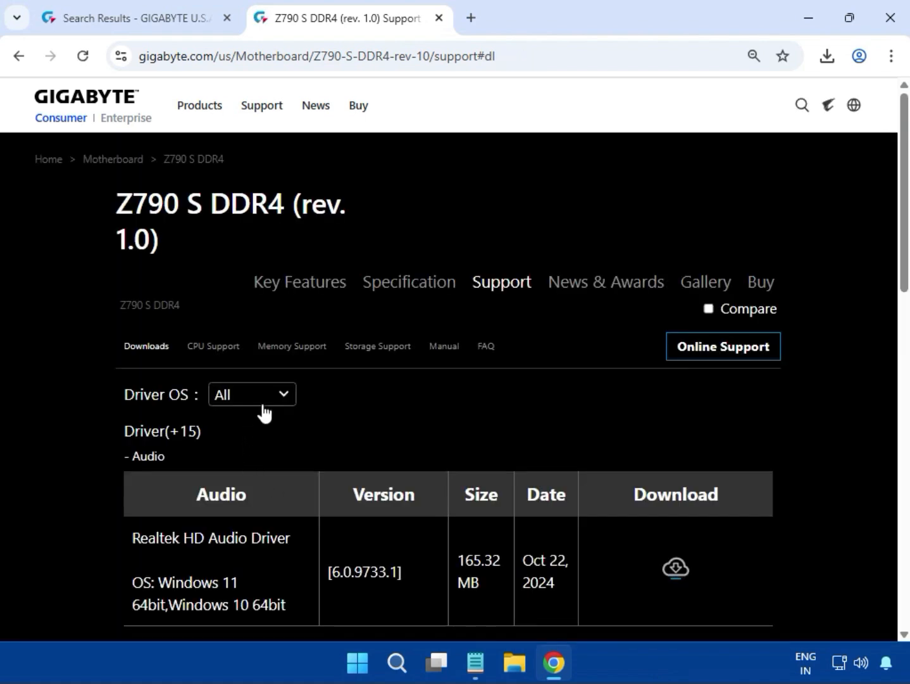
{"action": "left_click", "coordinate": [264, 406]}
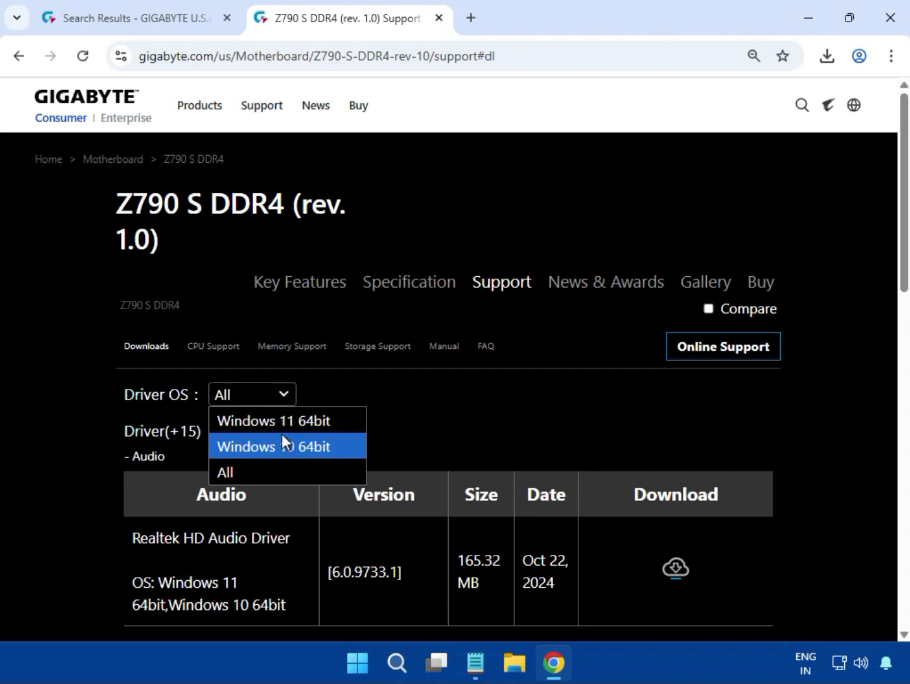
{"action": "left_click", "coordinate": [281, 428]}
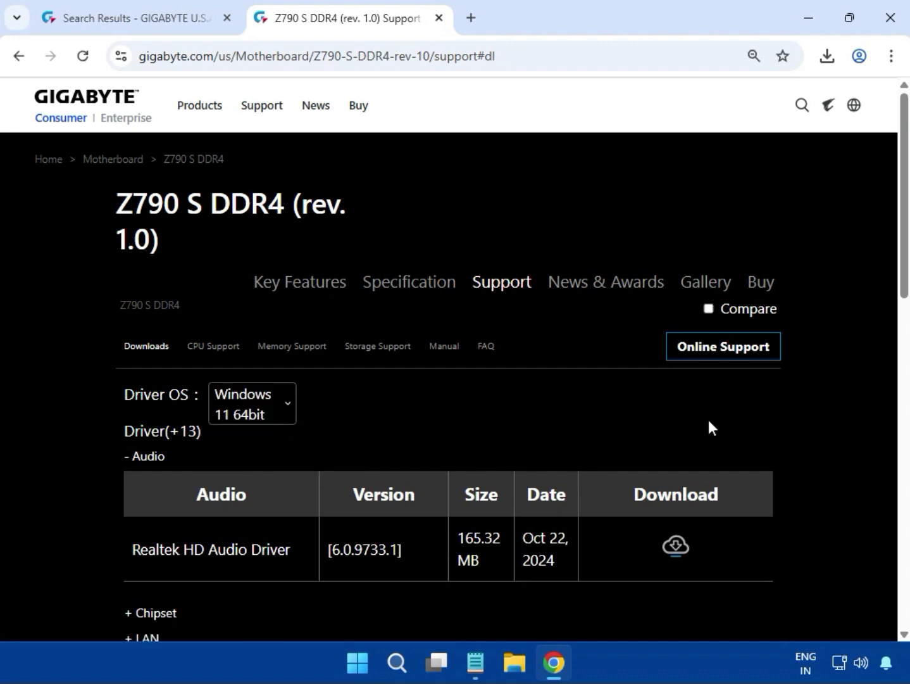
Download the Realtek HD Audio Driver, version 6.0.9733.1, from the Audio section.
{"action": "left_click_drag", "start_coordinate": [165, 457], "coordinate": [133, 459]}
{"action": "left_click_drag", "start_coordinate": [127, 552], "coordinate": [517, 550]}
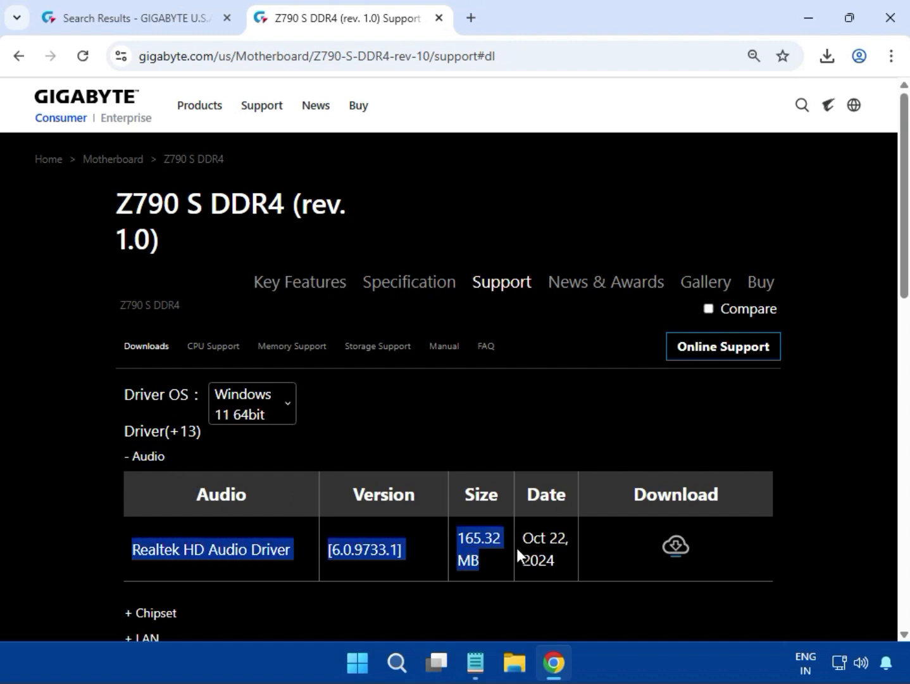
{"action": "left_click", "coordinate": [676, 547]}
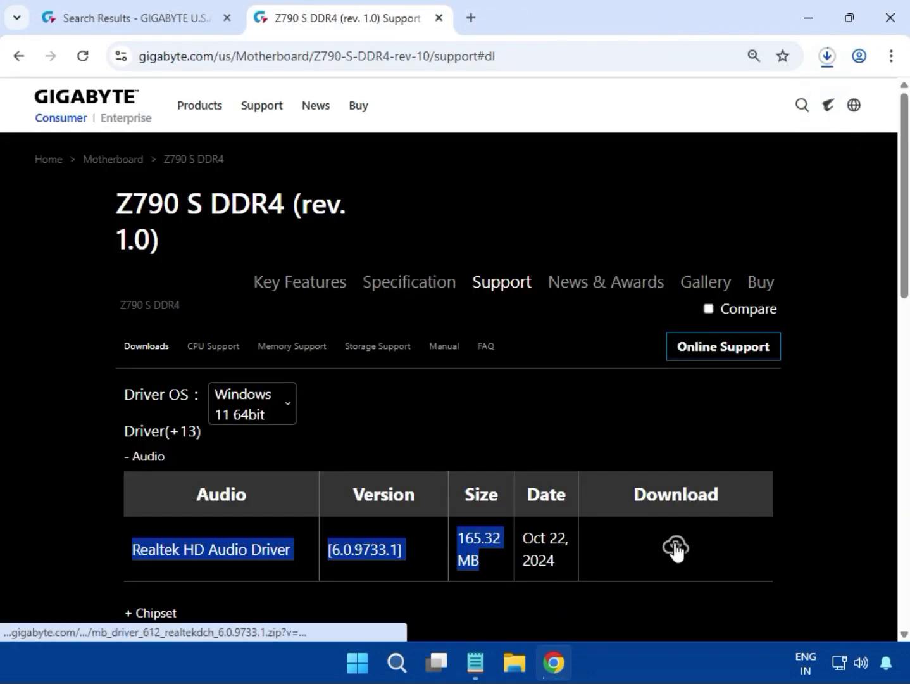
Run the installer inside the downloaded mb_driver_612_realtekdch_6.0.9733.1.zip, allow it to make changes, and close the archive window once it finishes.
{"action": "left_click", "coordinate": [828, 59]}
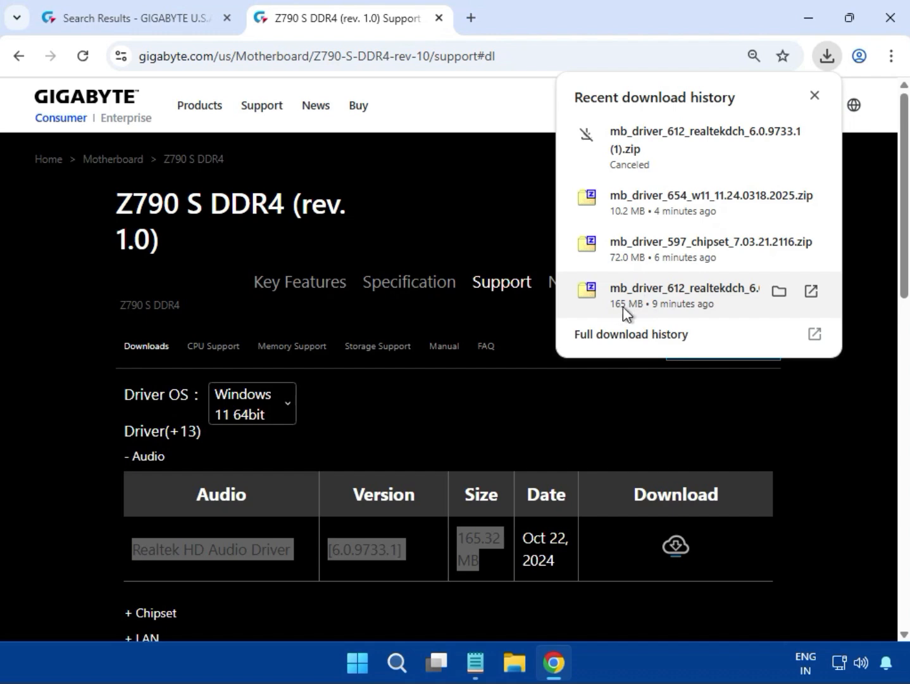
{"action": "left_click", "coordinate": [658, 307]}
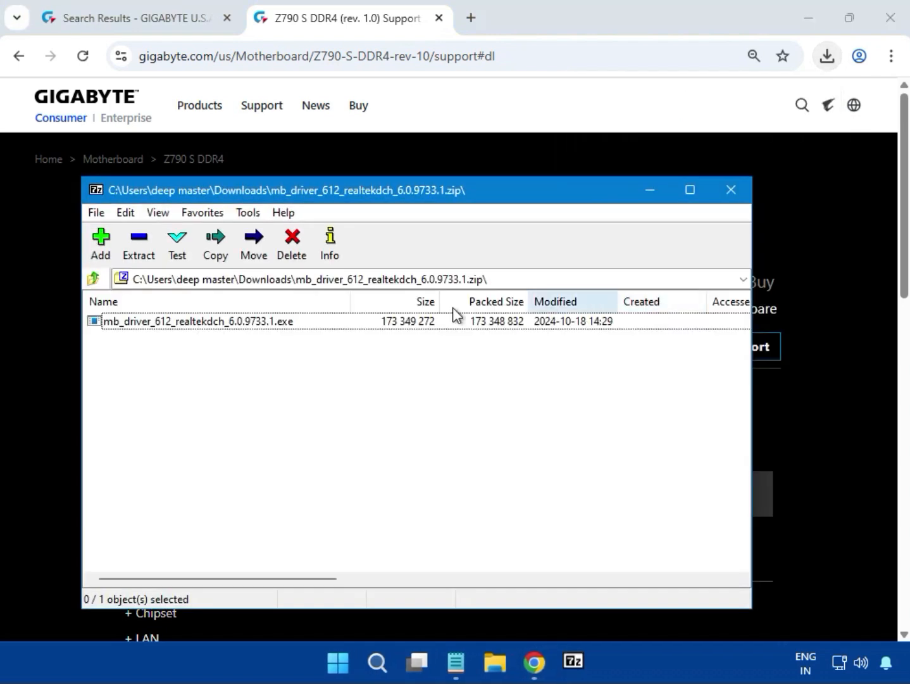
{"action": "left_click", "coordinate": [263, 327]}
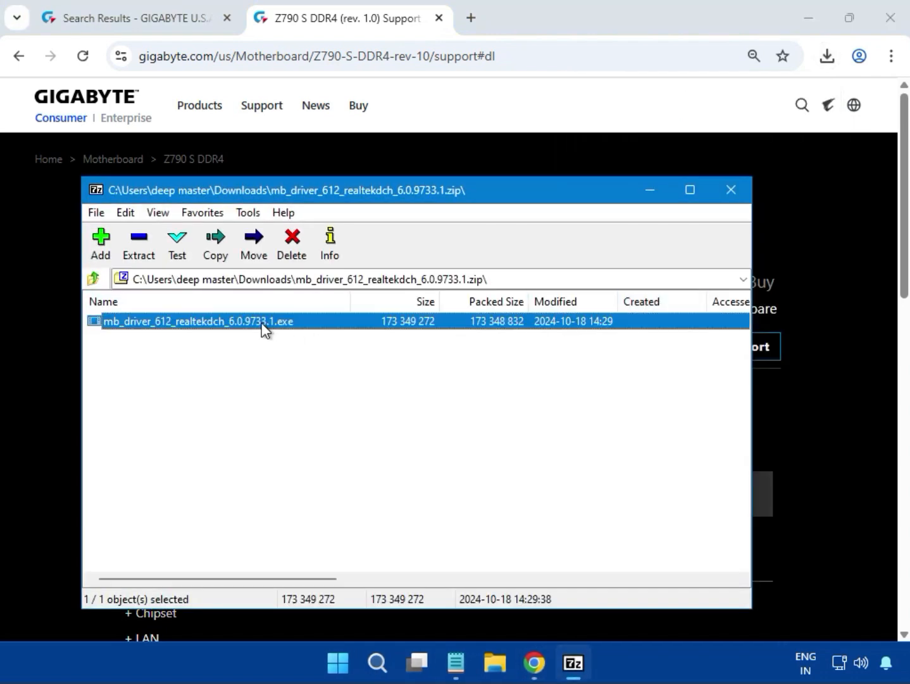
{"action": "double_click", "coordinate": [263, 323]}
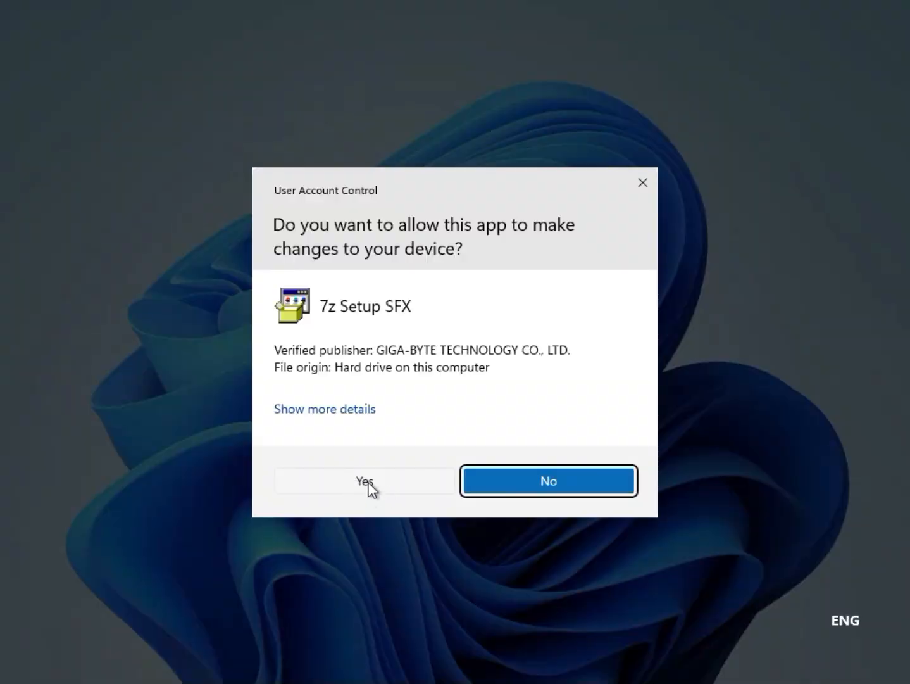
{"action": "left_click", "coordinate": [367, 482]}
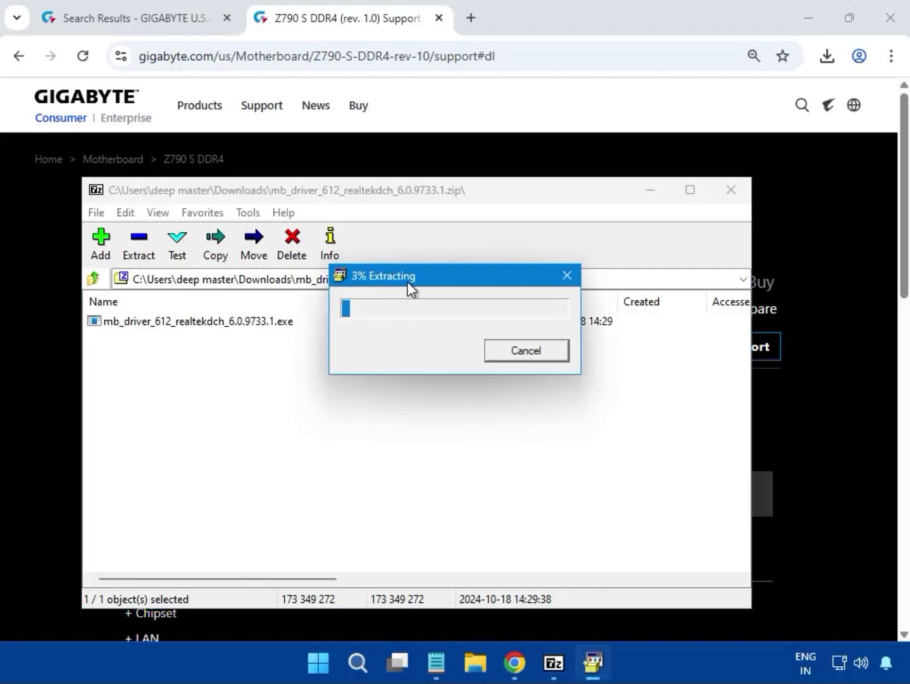
{"action": "left_click_drag", "start_coordinate": [407, 283], "coordinate": [403, 373]}
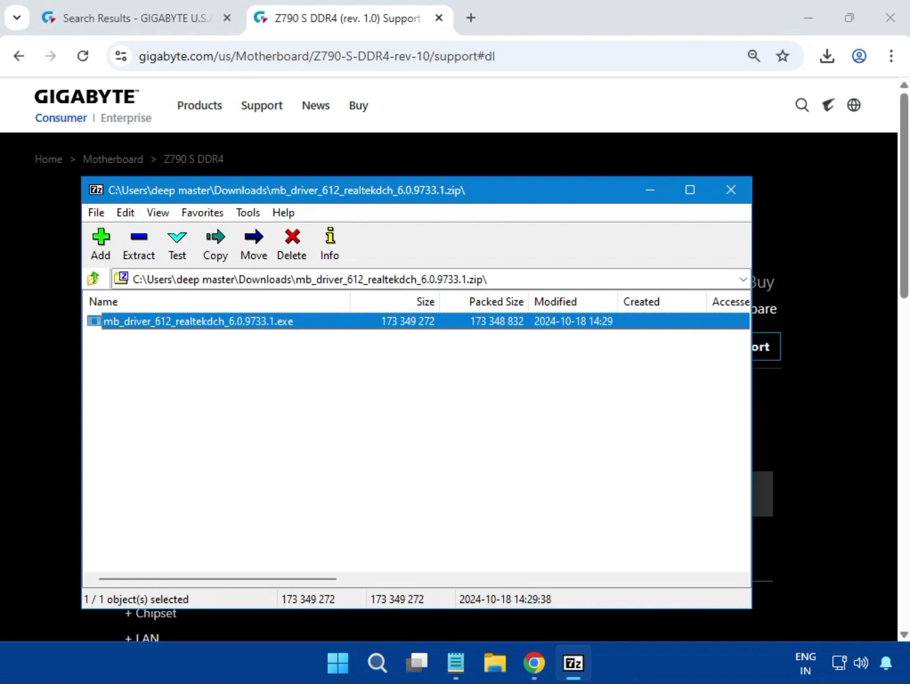
{"action": "left_click", "coordinate": [732, 191]}
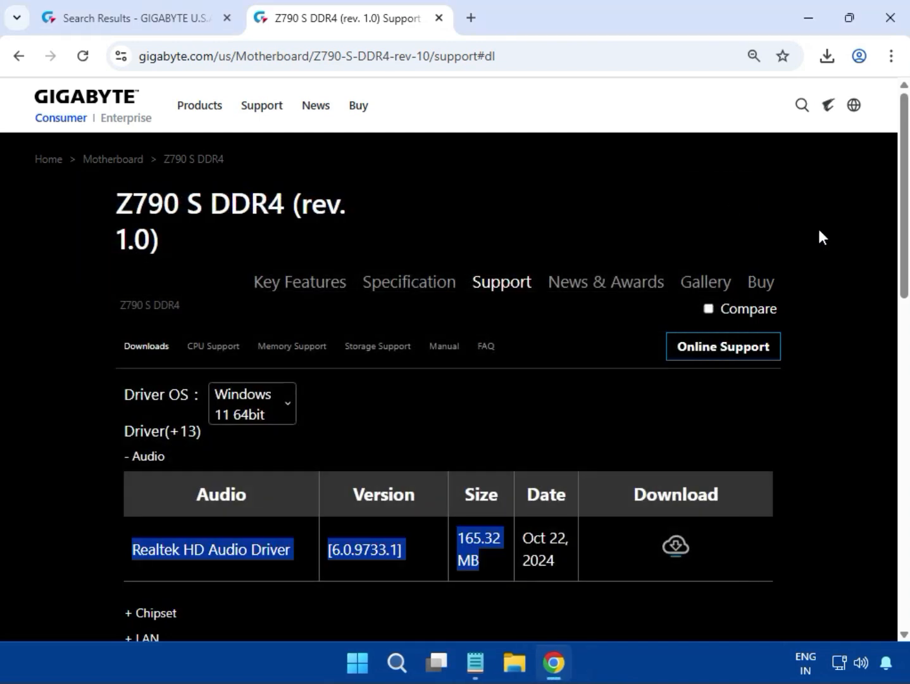
Expand the Chipset driver section and download the Intel Serial I/O driver, version 30.100.2221.20.
{"action": "left_click", "coordinate": [821, 236]}
{"action": "scroll", "coordinate": [827, 288], "scroll_direction": "down", "scroll_amount": 5}
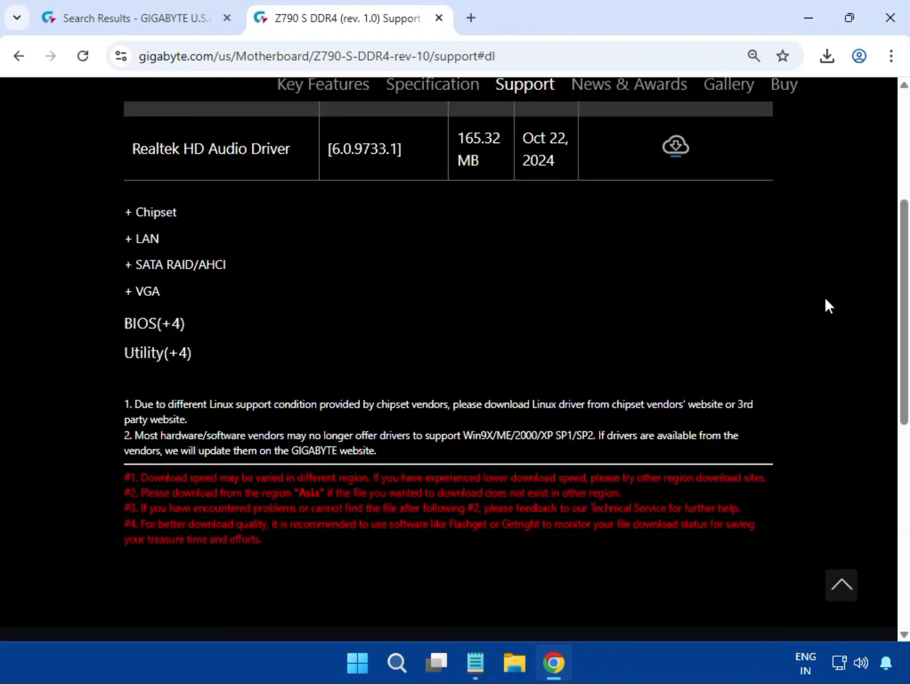
{"action": "scroll", "coordinate": [760, 313], "scroll_direction": "up", "scroll_amount": 1}
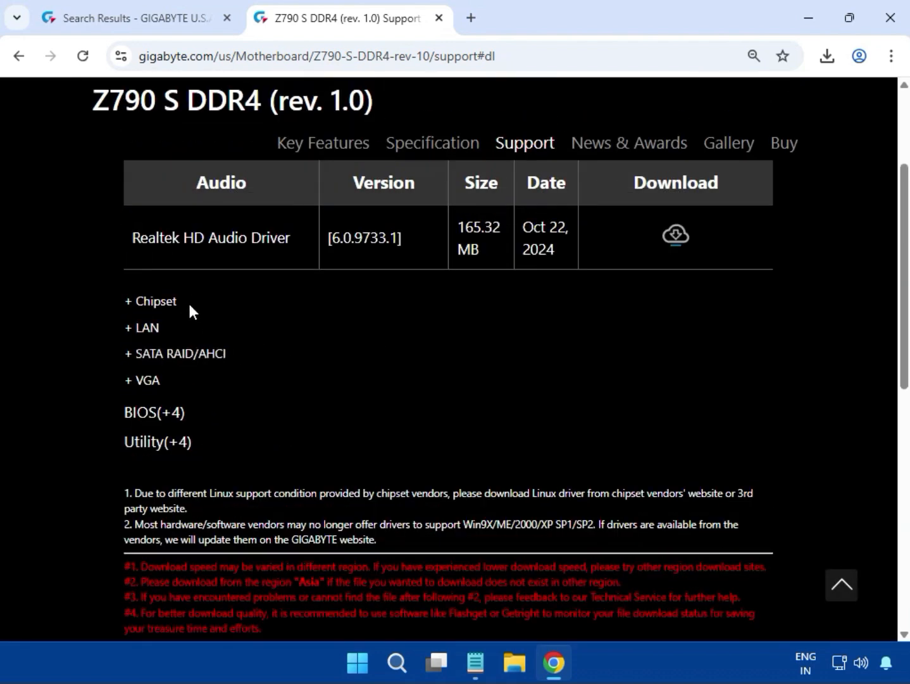
{"action": "left_click_drag", "start_coordinate": [188, 305], "coordinate": [141, 306]}
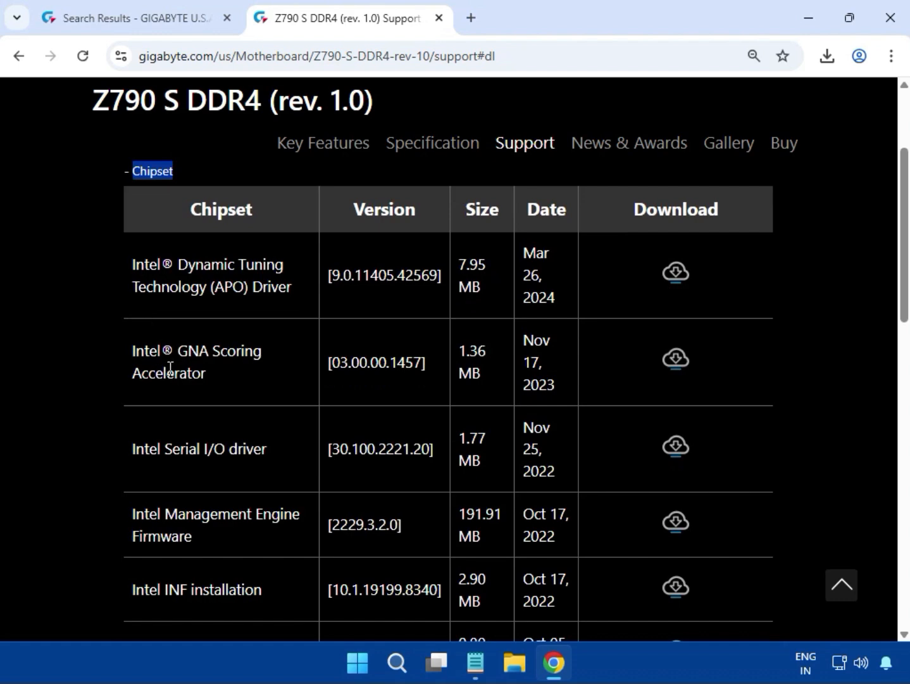
{"action": "left_click_drag", "start_coordinate": [126, 455], "coordinate": [261, 450]}
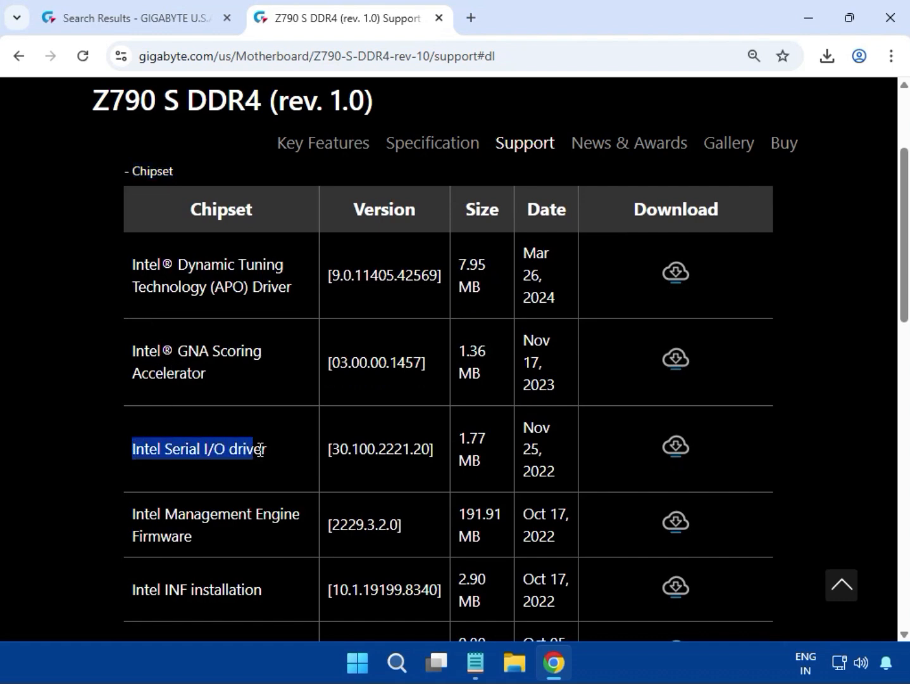
{"action": "left_click", "coordinate": [689, 448]}
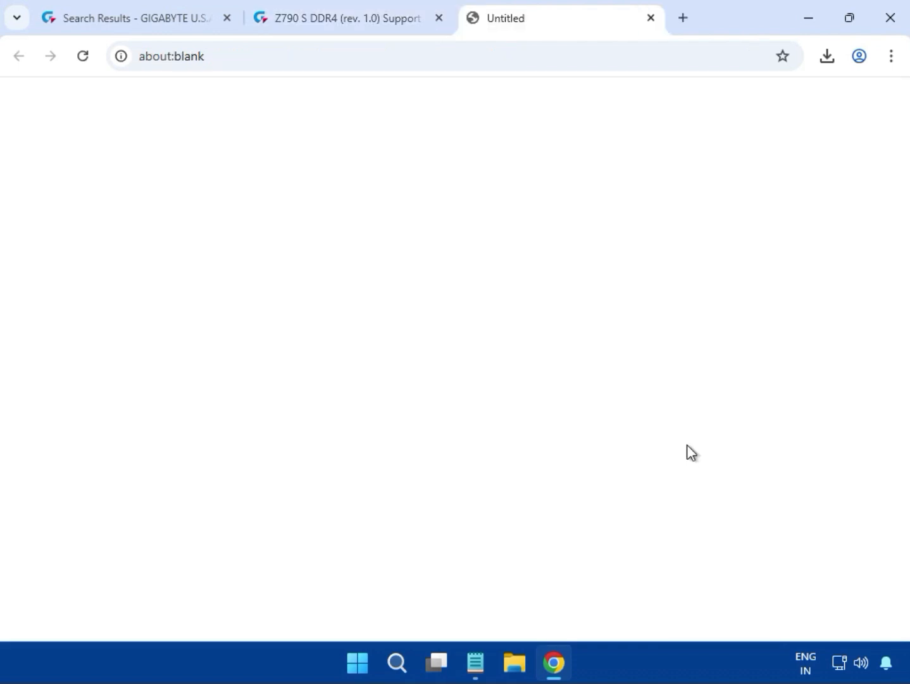
Run 669_30.100.2221.20_SETUPSERIALIO.EXE from the downloaded Serial I/O archive, allow it to make changes, and close the archive window once it finishes.
{"action": "left_click", "coordinate": [824, 63]}
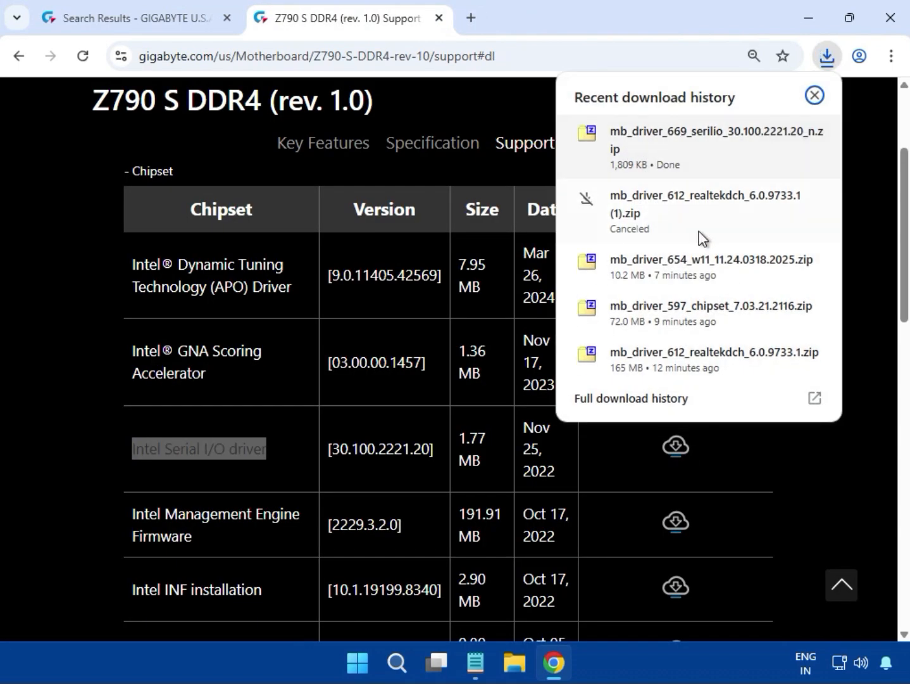
{"action": "left_click", "coordinate": [676, 145]}
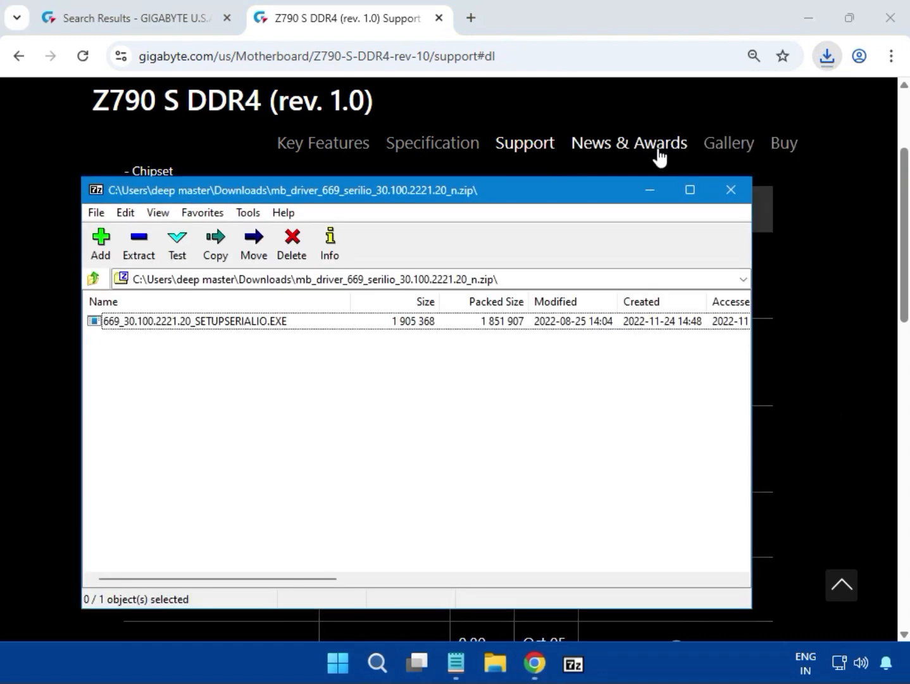
{"action": "left_click", "coordinate": [267, 321]}
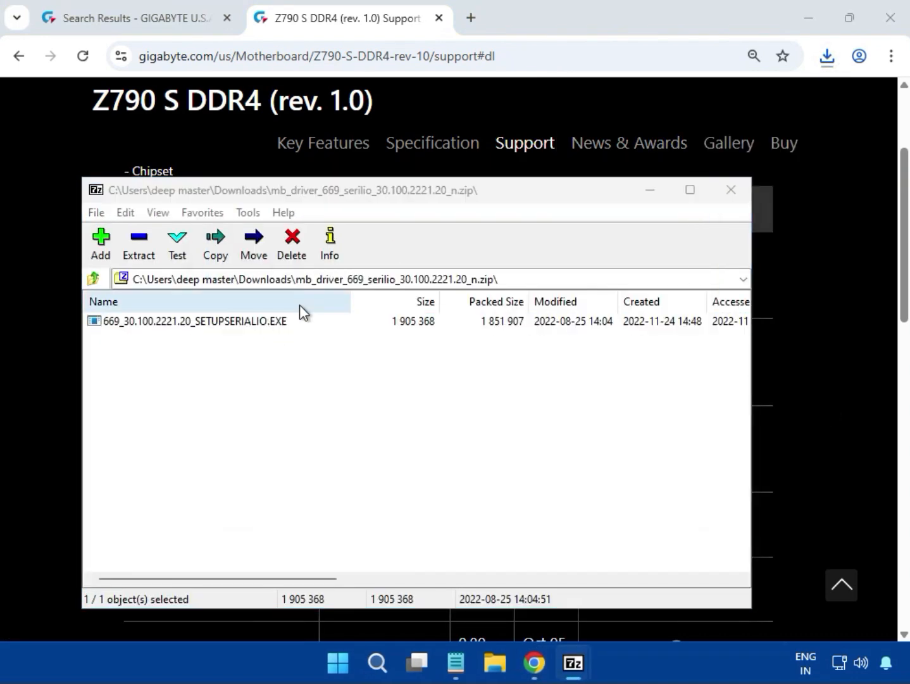
{"action": "double_click", "coordinate": [300, 322]}
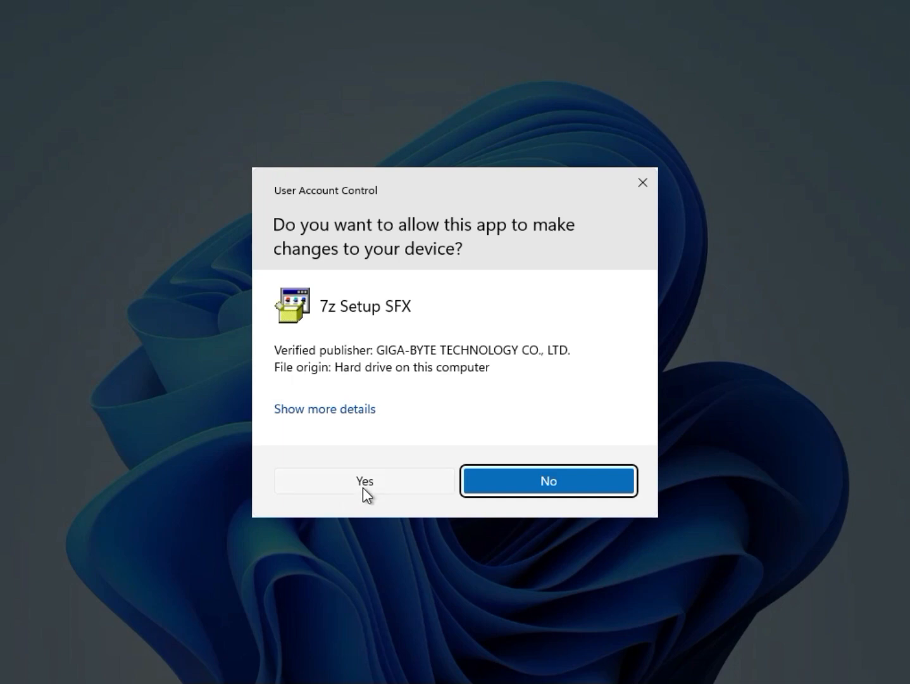
{"action": "left_click", "coordinate": [364, 486]}
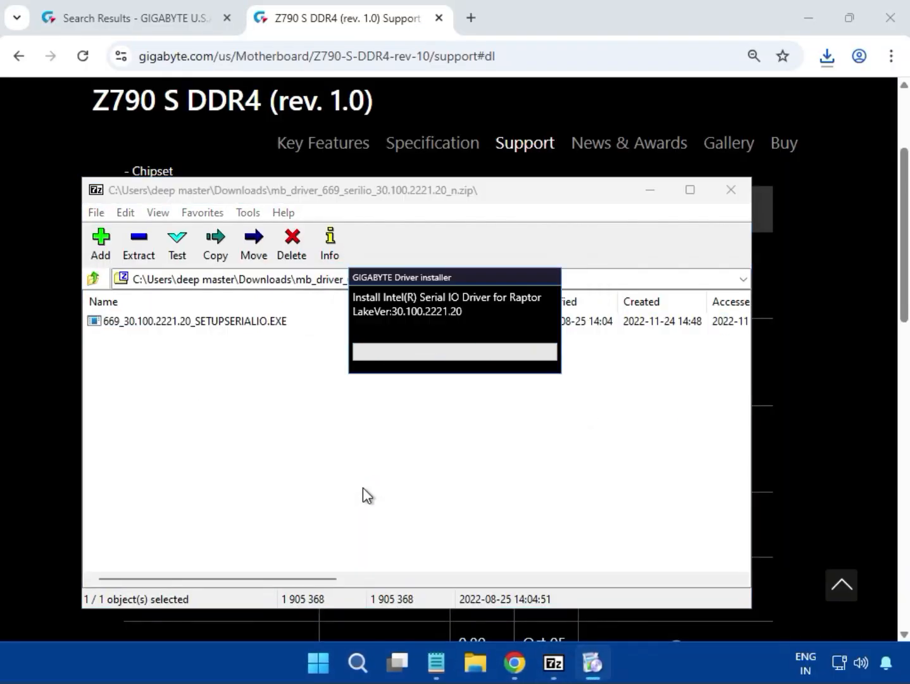
{"action": "left_click_drag", "start_coordinate": [426, 272], "coordinate": [425, 353]}
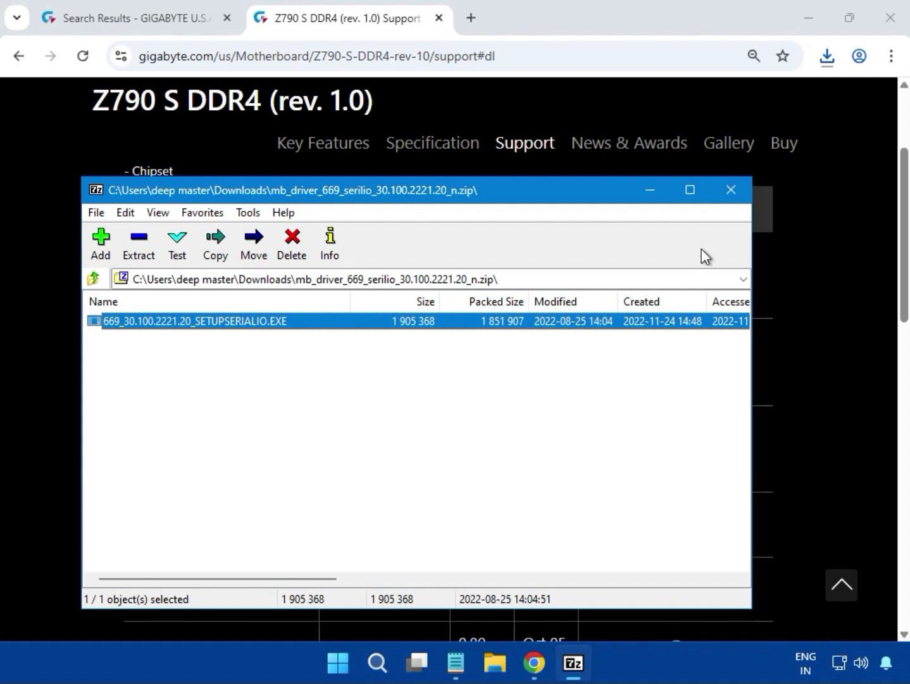
{"action": "left_click", "coordinate": [730, 191]}
Download the Intel INF installation package, version 10.1.19199.8340, from the Chipset section.
{"action": "left_click", "coordinate": [855, 257]}
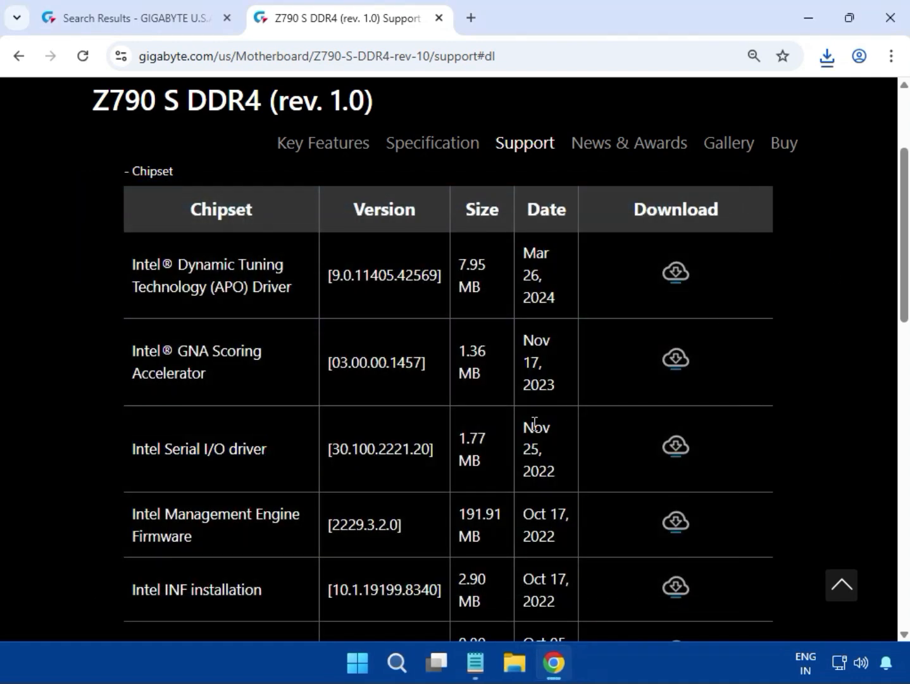
{"action": "scroll", "coordinate": [506, 437], "scroll_direction": "down", "scroll_amount": 2}
{"action": "left_click_drag", "start_coordinate": [129, 412], "coordinate": [200, 412]}
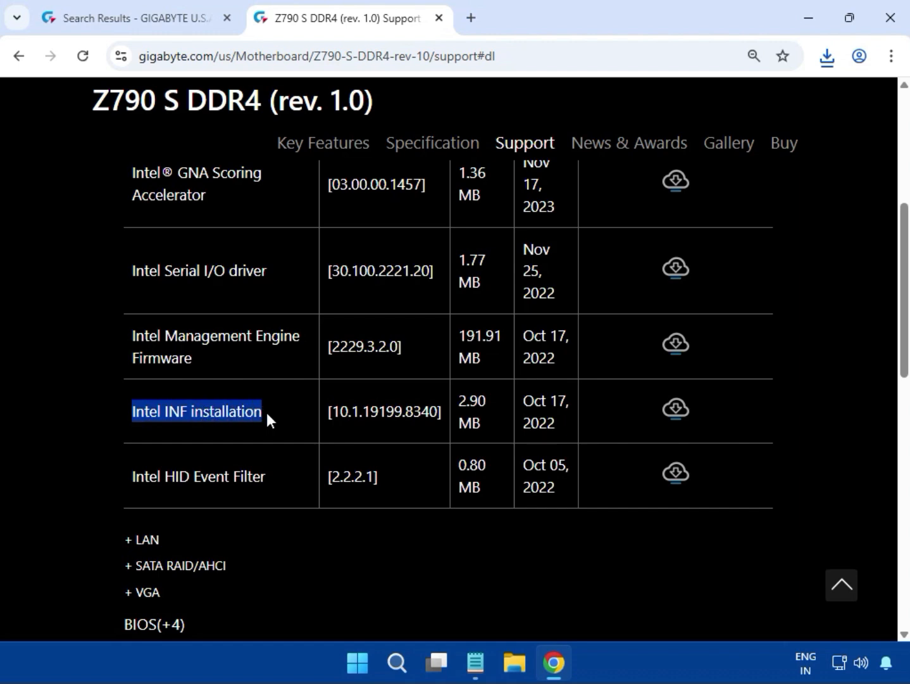
{"action": "left_click", "coordinate": [685, 412]}
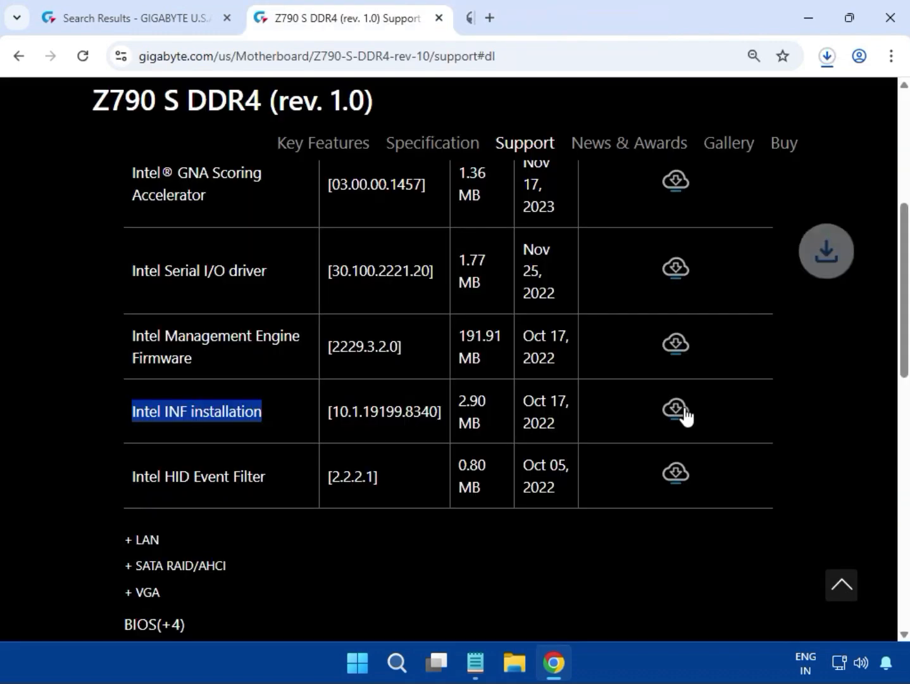
Run mb_driver_665_infupdate_10.1.19199.8340.exe from the downloaded INF archive, allow it to make changes, and close the archive window once it finishes.
{"action": "left_click", "coordinate": [826, 56]}
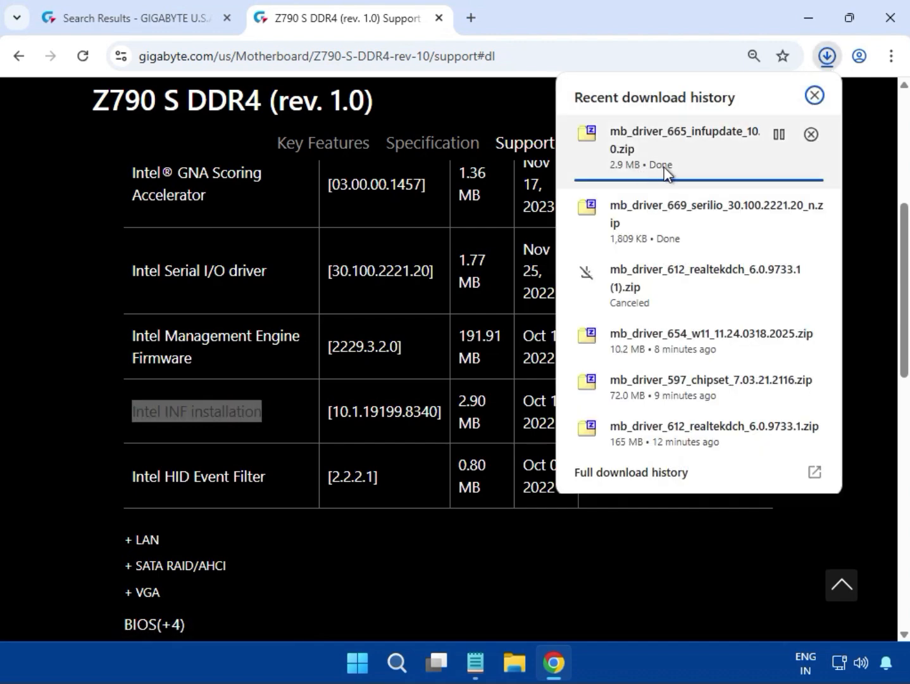
{"action": "left_click", "coordinate": [677, 149]}
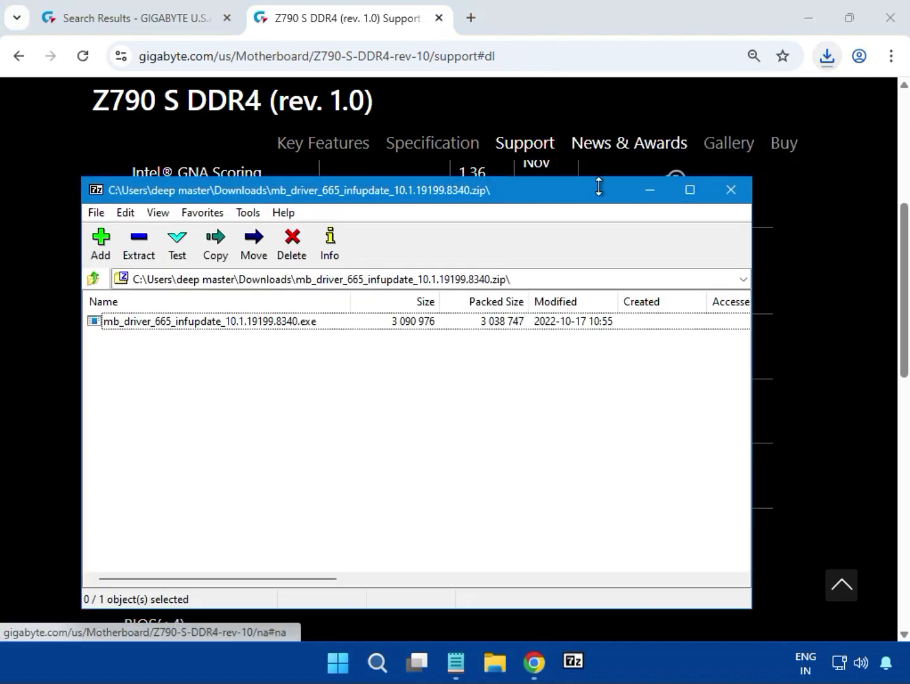
{"action": "double_click", "coordinate": [233, 321]}
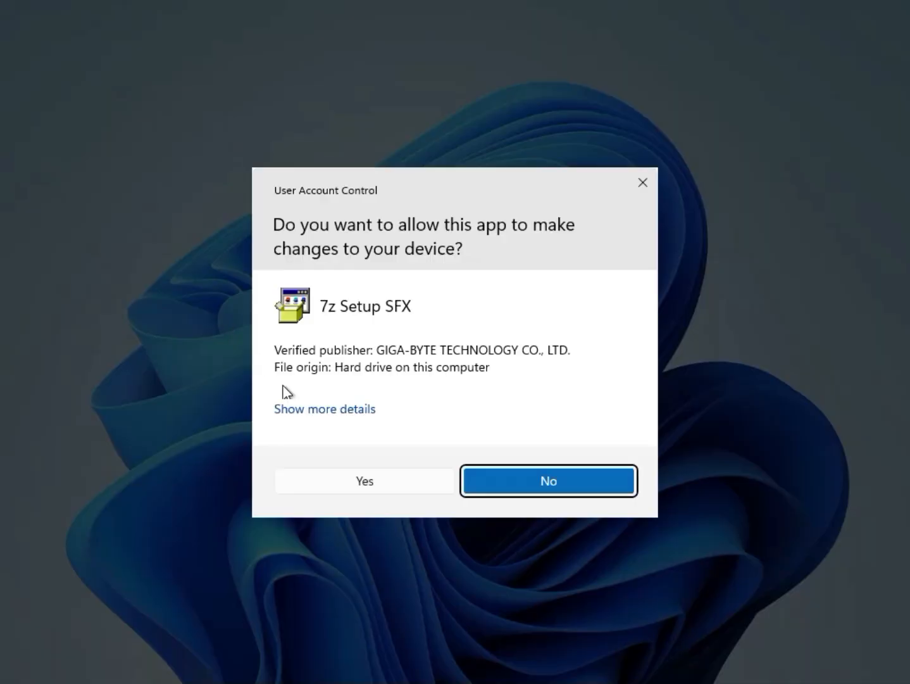
{"action": "left_click", "coordinate": [383, 484]}
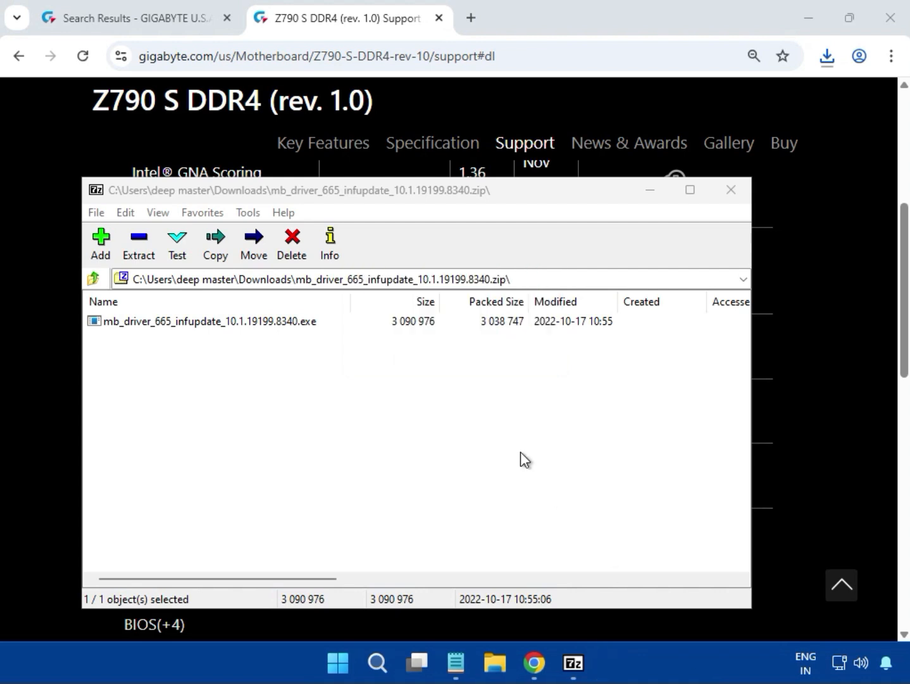
{"action": "left_click", "coordinate": [729, 191]}
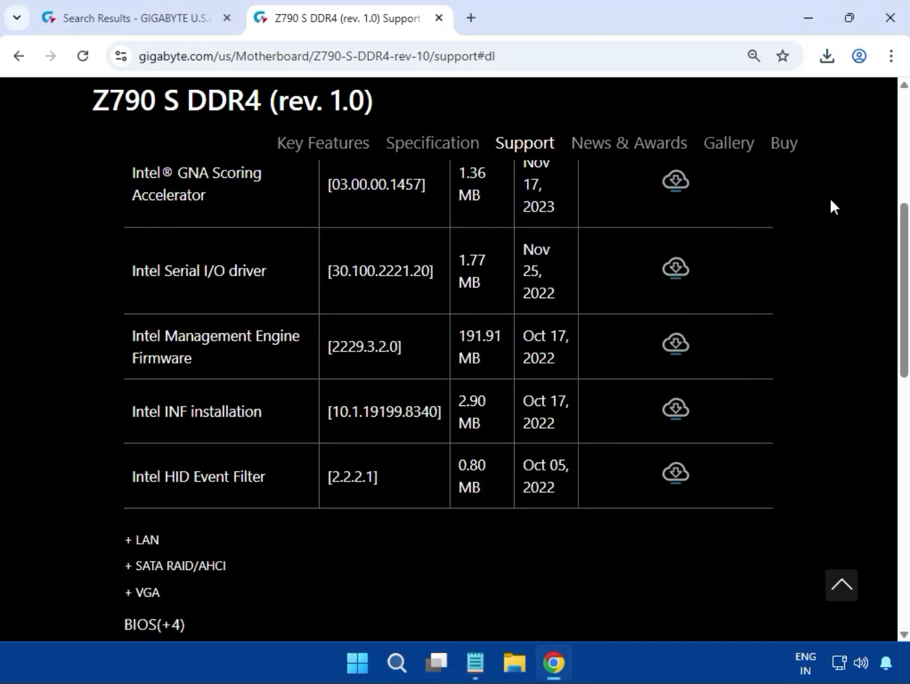
Expand the LAN driver section and download the latest Realtek LAN Driver, version 11.24.0318.2025.
{"action": "scroll", "coordinate": [832, 201], "scroll_direction": "up", "scroll_amount": 10}
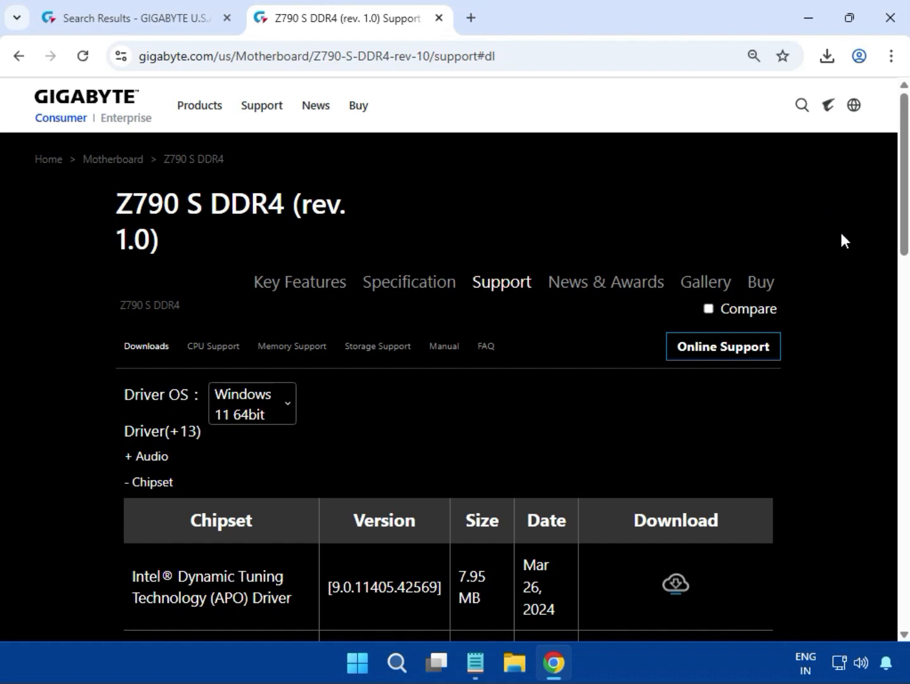
{"action": "scroll", "coordinate": [849, 323], "scroll_direction": "down", "scroll_amount": 8}
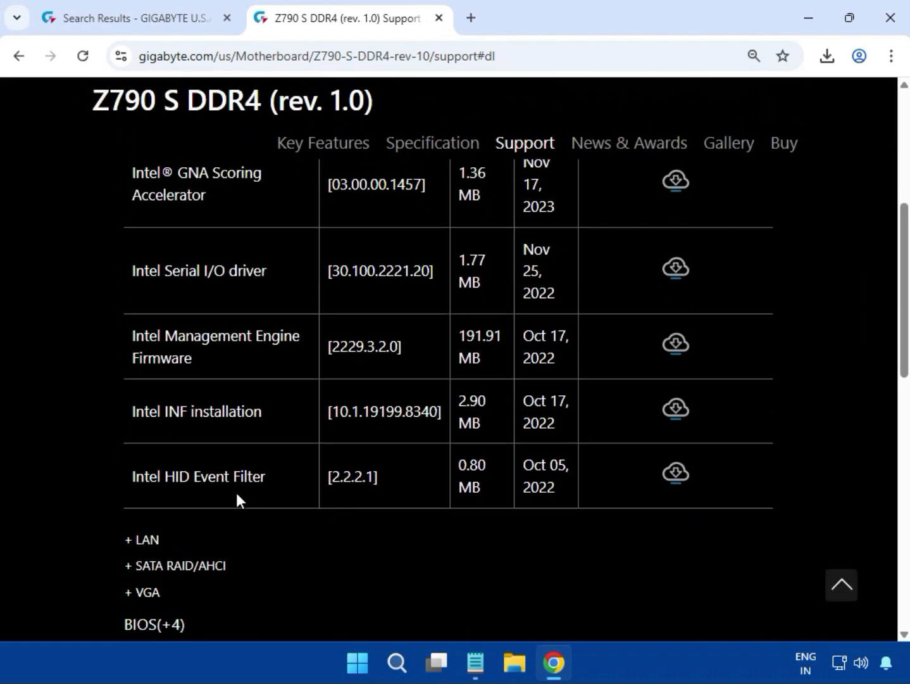
{"action": "scroll", "coordinate": [251, 525], "scroll_direction": "down", "scroll_amount": 2}
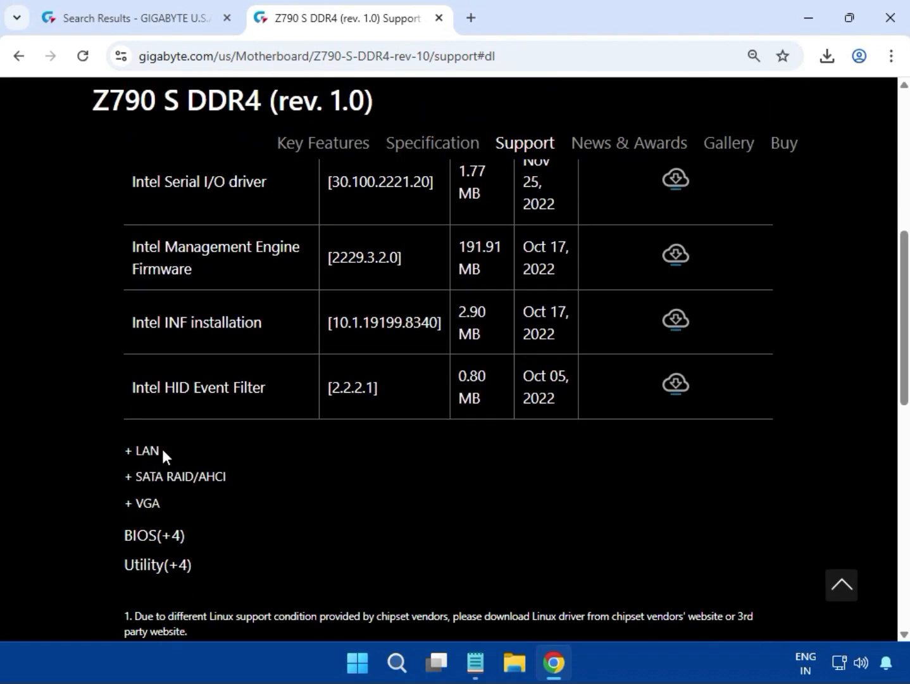
{"action": "left_click", "coordinate": [141, 451]}
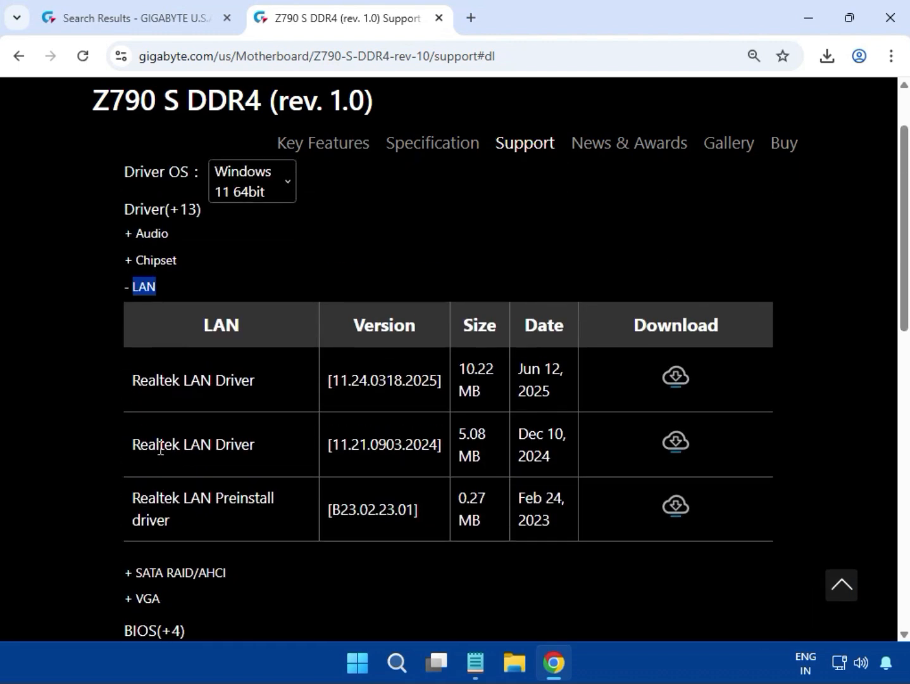
{"action": "left_click_drag", "start_coordinate": [140, 375], "coordinate": [237, 375]}
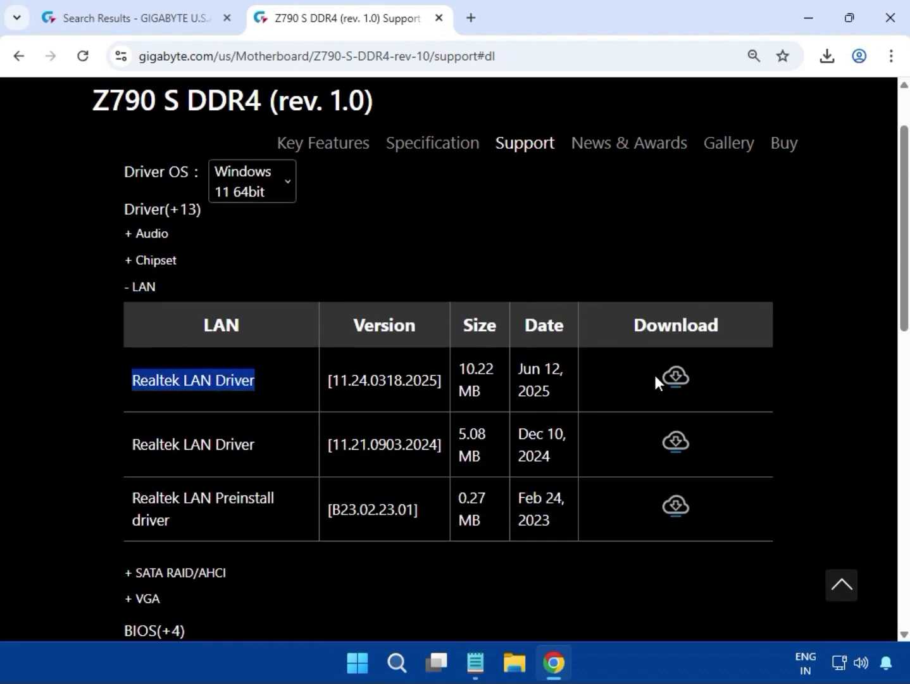
{"action": "left_click", "coordinate": [669, 381]}
Run mb_driver_654_w11_11.24.0318.2025.exe from the downloaded LAN archive, allow it to make changes, and close the archive window once it finishes.
{"action": "left_click", "coordinate": [828, 58]}
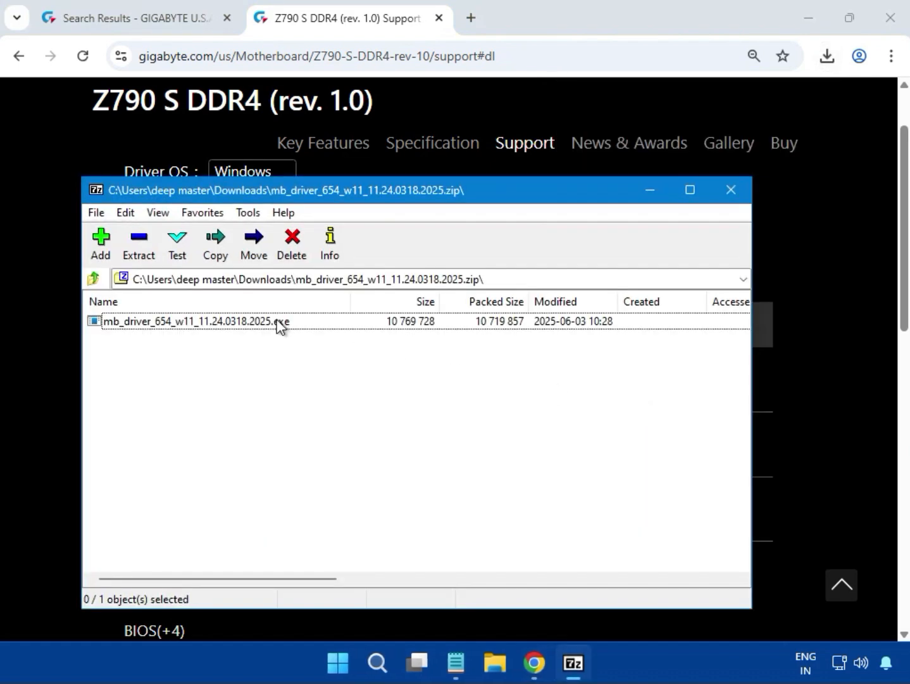
{"action": "double_click", "coordinate": [279, 324]}
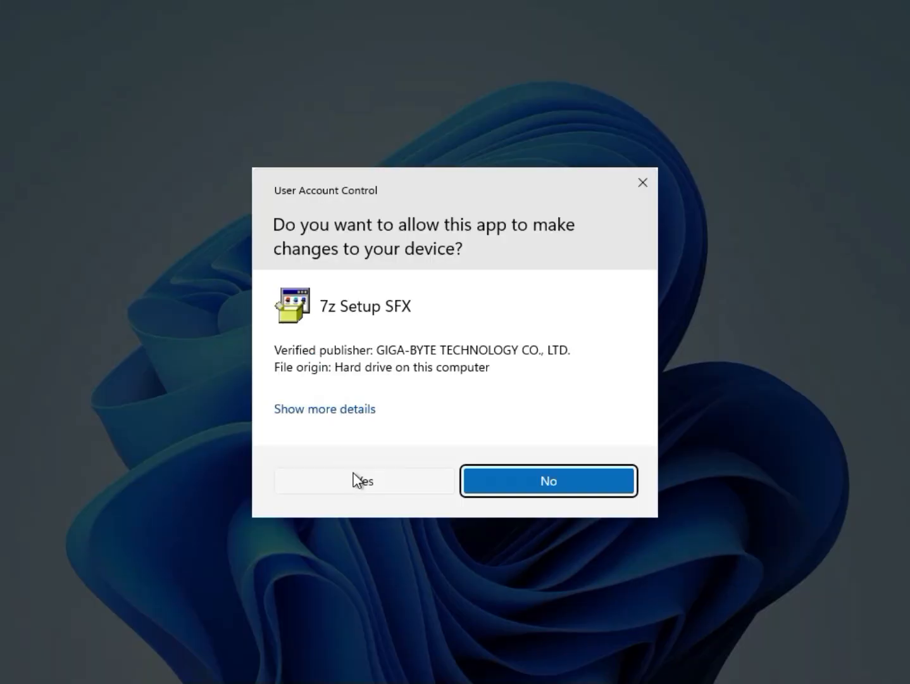
{"action": "left_click", "coordinate": [360, 482]}
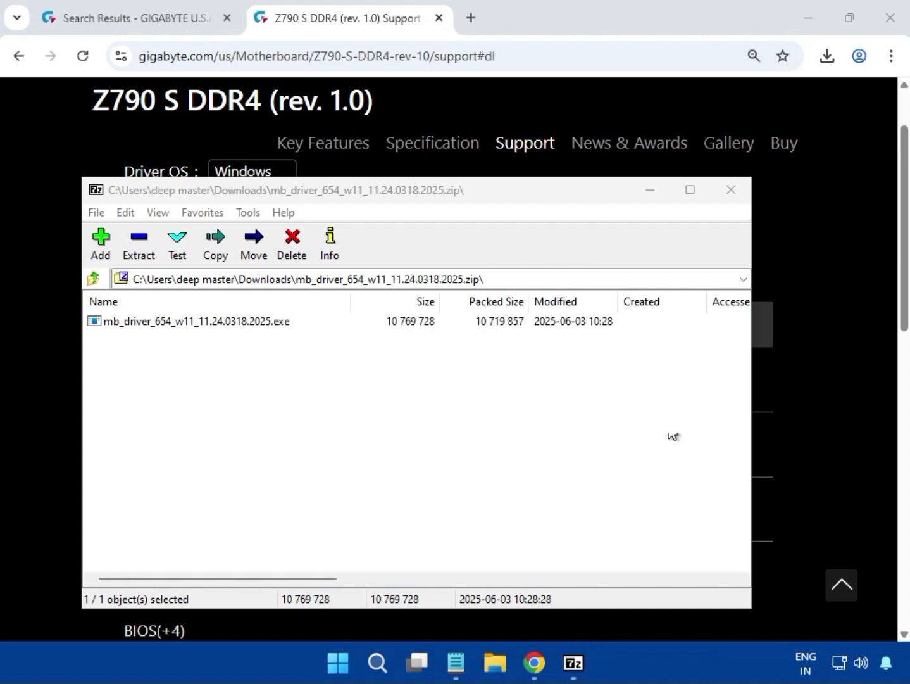
{"action": "left_click", "coordinate": [729, 201]}
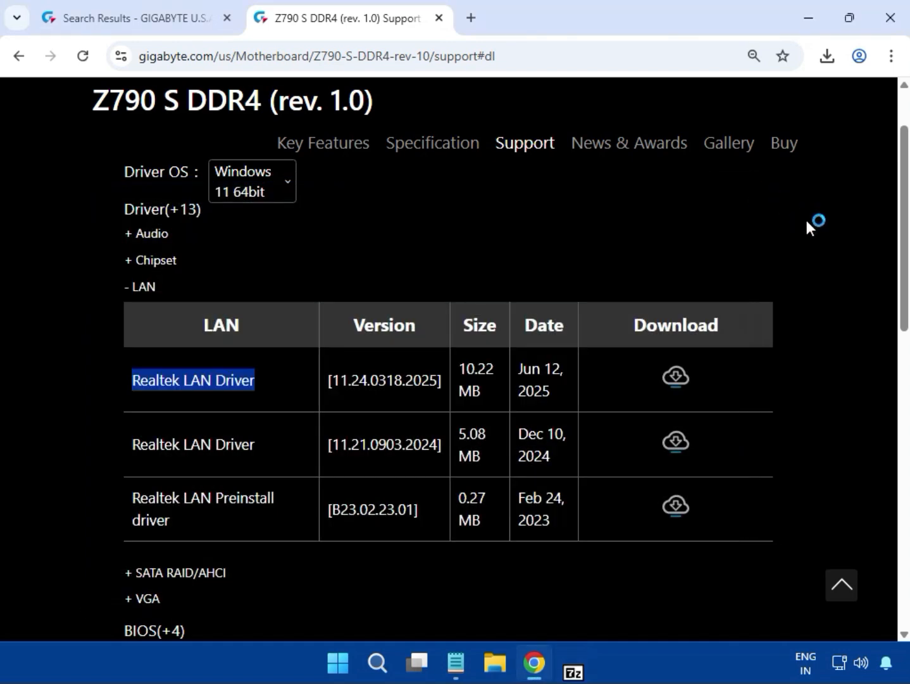
{"action": "left_click", "coordinate": [807, 221]}
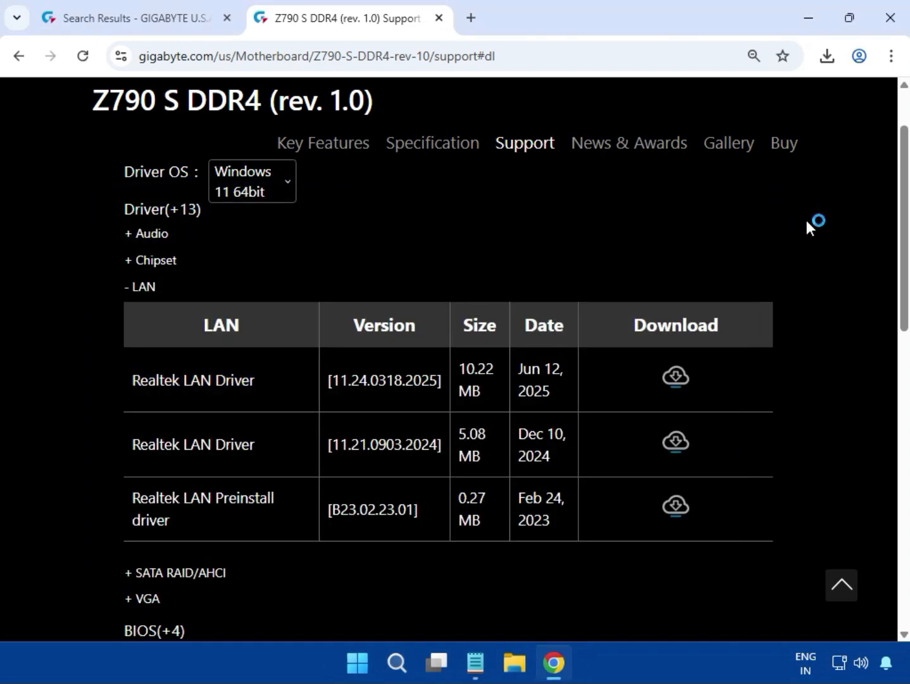
Expand the VGA driver section and download the Intel Graphic Driver, version 31.0.101.3302.
{"action": "scroll", "coordinate": [808, 222], "scroll_direction": "up", "scroll_amount": 1}
{"action": "scroll", "coordinate": [801, 254], "scroll_direction": "up", "scroll_amount": 2}
{"action": "scroll", "coordinate": [808, 291], "scroll_direction": "down", "scroll_amount": 5}
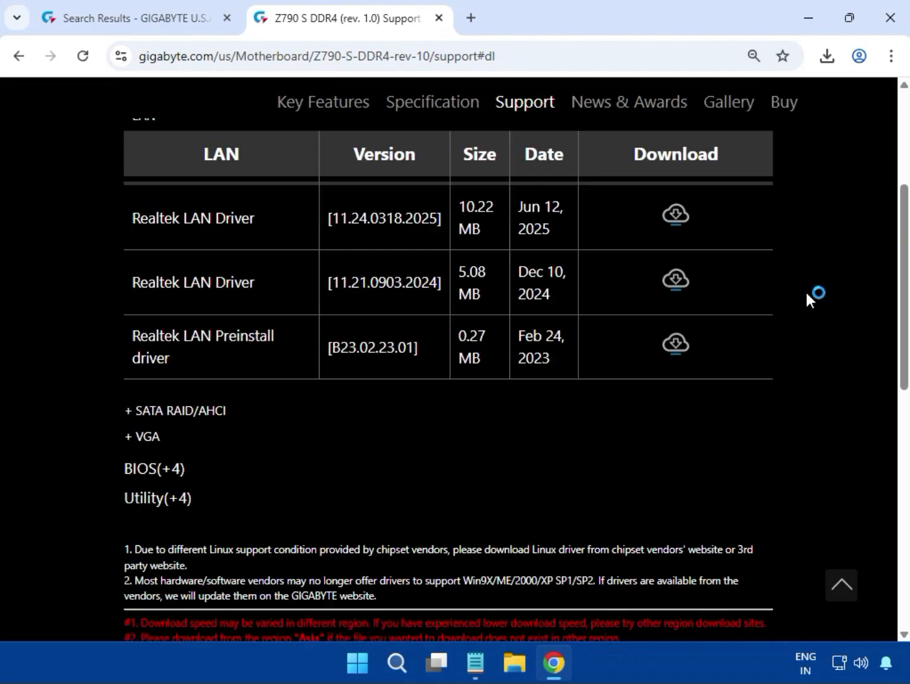
{"action": "left_click", "coordinate": [139, 421]}
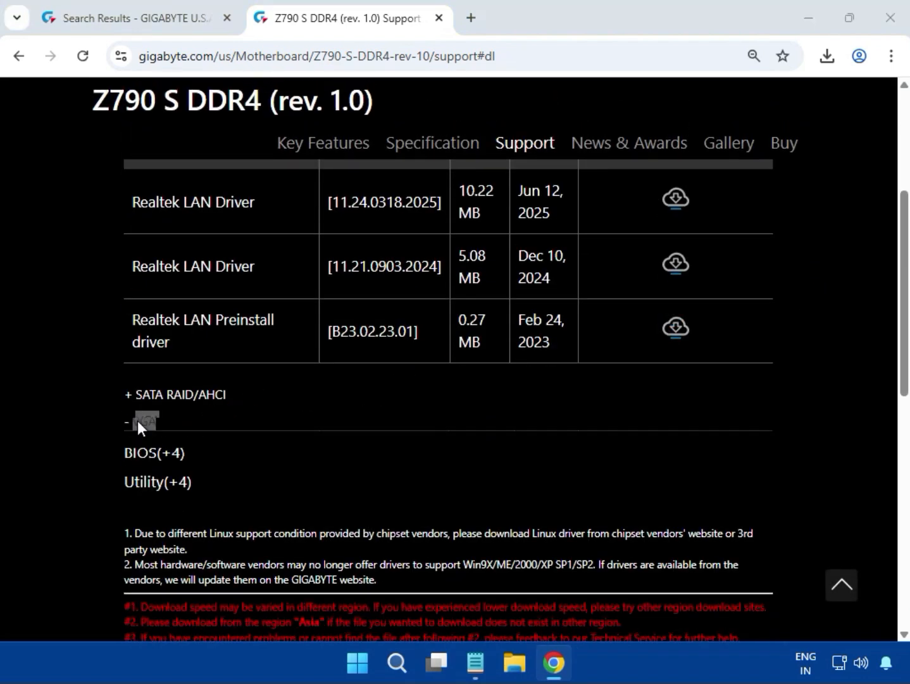
{"action": "left_click_drag", "start_coordinate": [130, 348], "coordinate": [319, 342]}
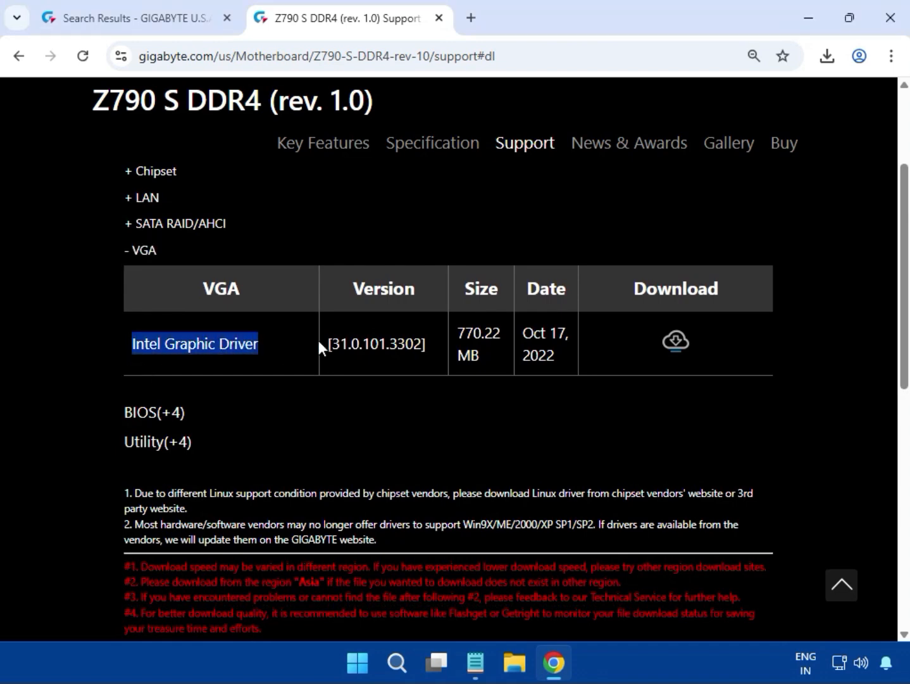
{"action": "left_click", "coordinate": [677, 342]}
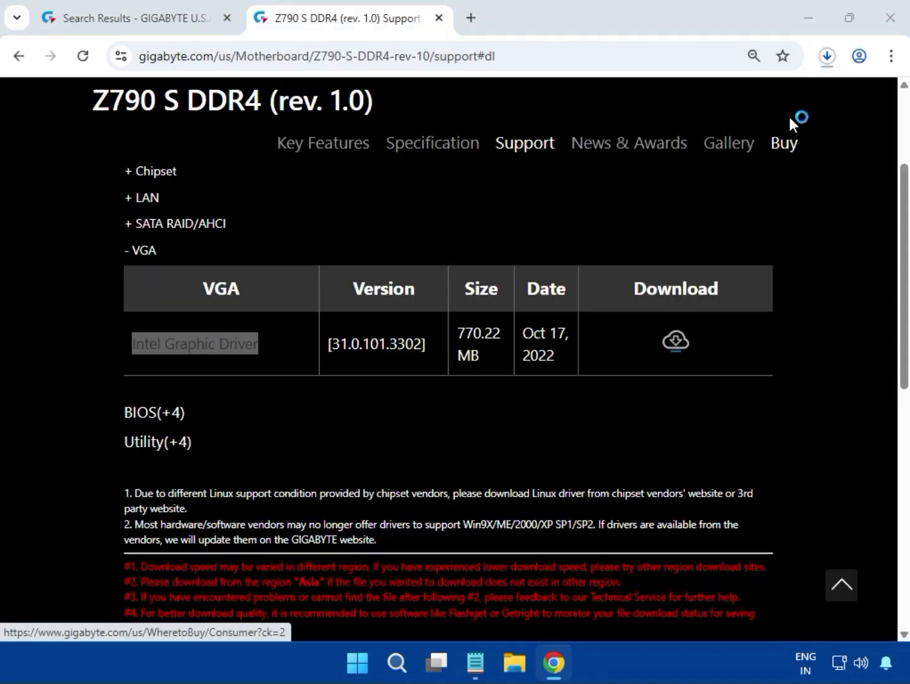
Run mb_driver_666_graphicdch_31.0.101.3302.exe from the downloaded graphics archive and allow it to make changes to the device.
{"action": "left_click", "coordinate": [818, 64]}
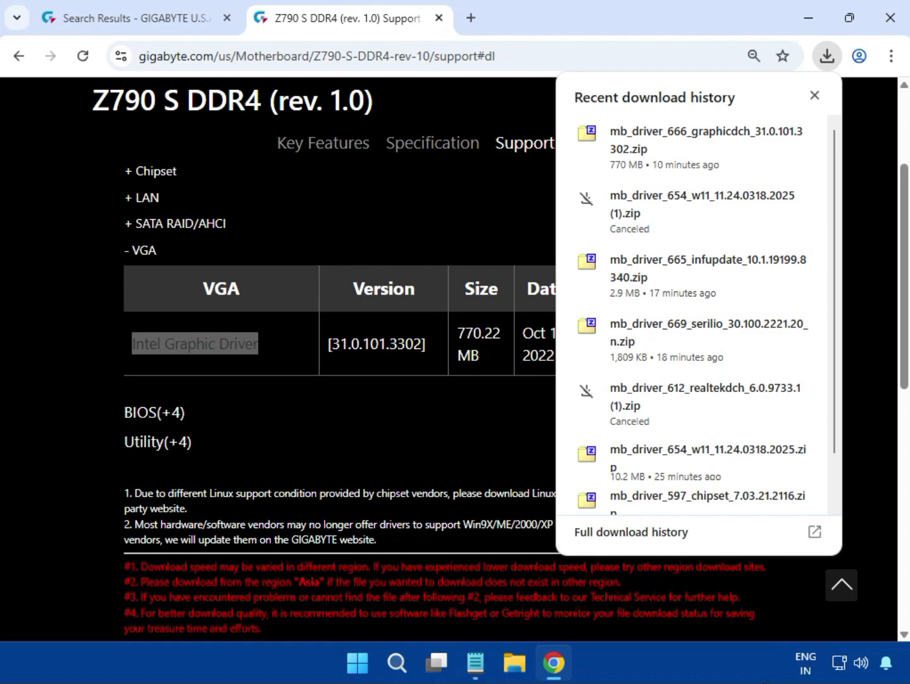
{"action": "mouse_move", "coordinate": [719, 140]}
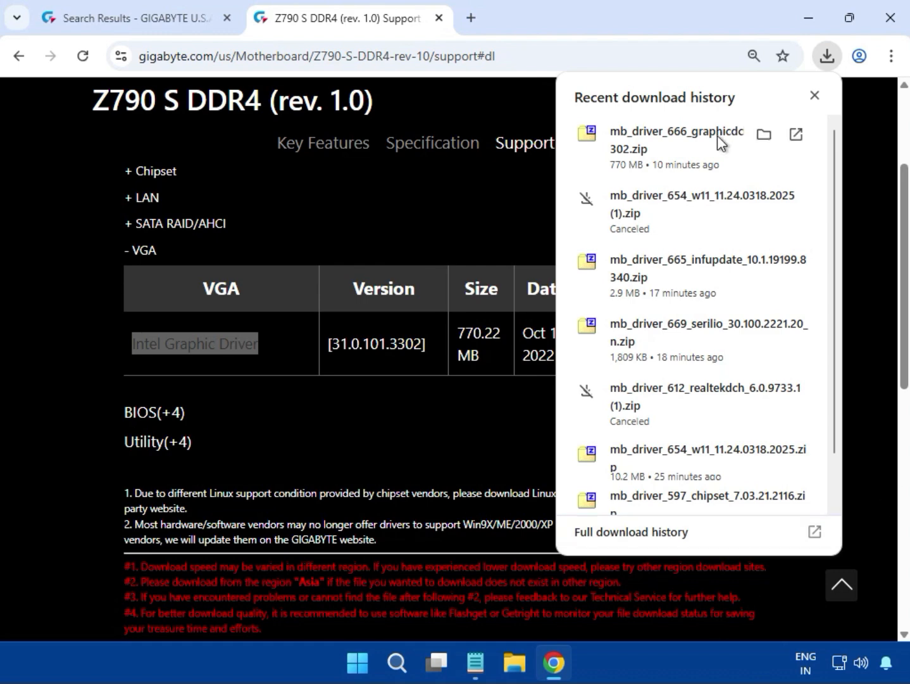
{"action": "left_click", "coordinate": [682, 140]}
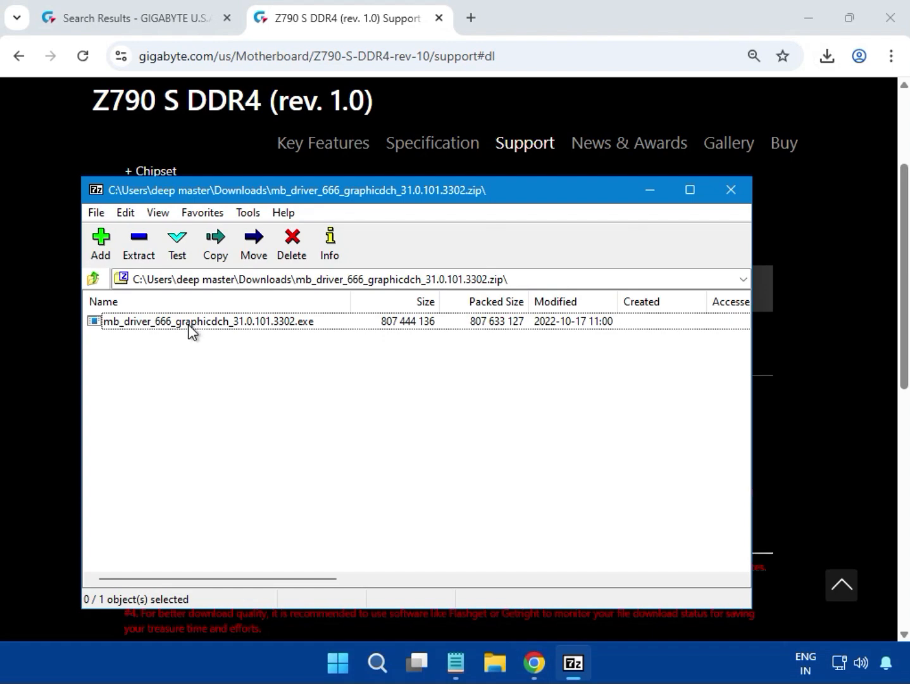
{"action": "double_click", "coordinate": [299, 322]}
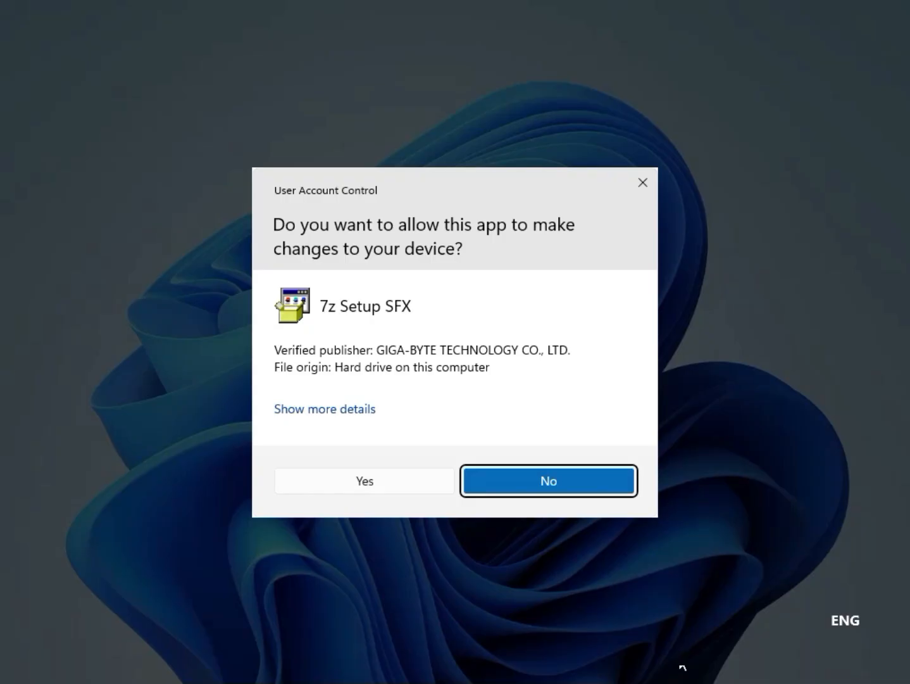
{"action": "left_click", "coordinate": [354, 486]}
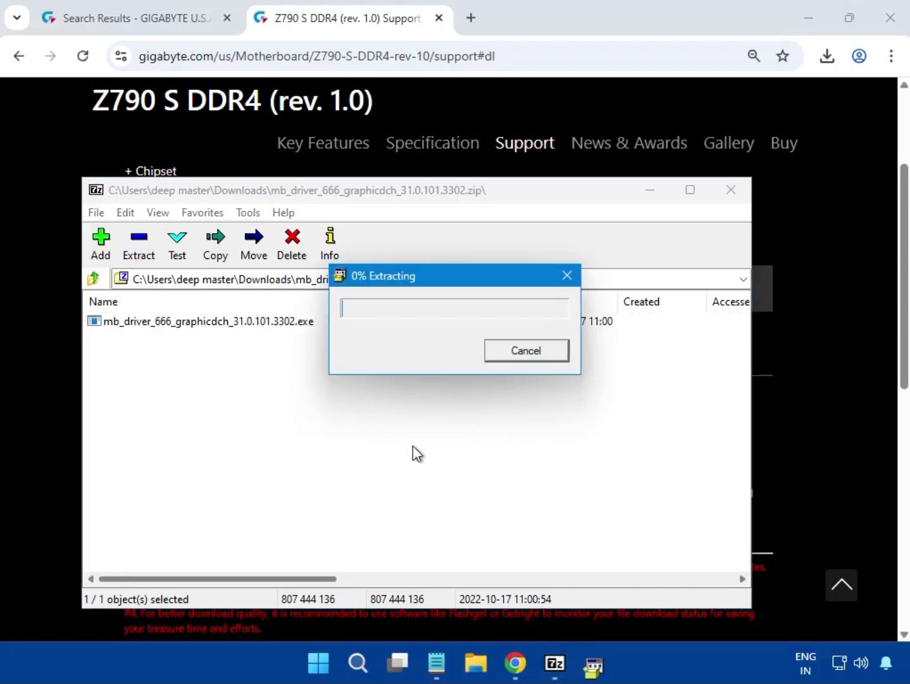
{"action": "left_click_drag", "start_coordinate": [390, 276], "coordinate": [378, 361]}
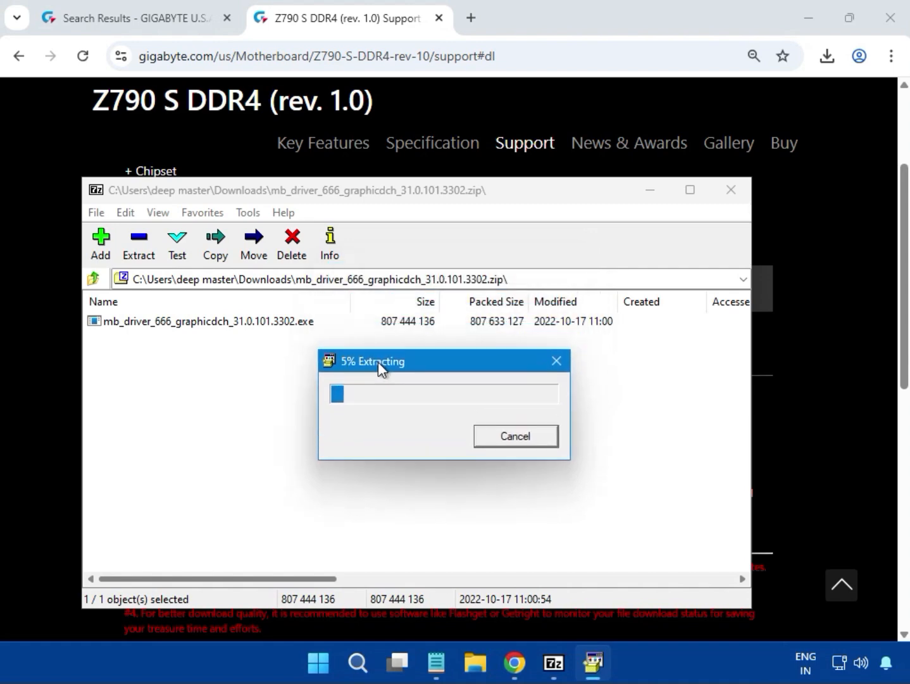